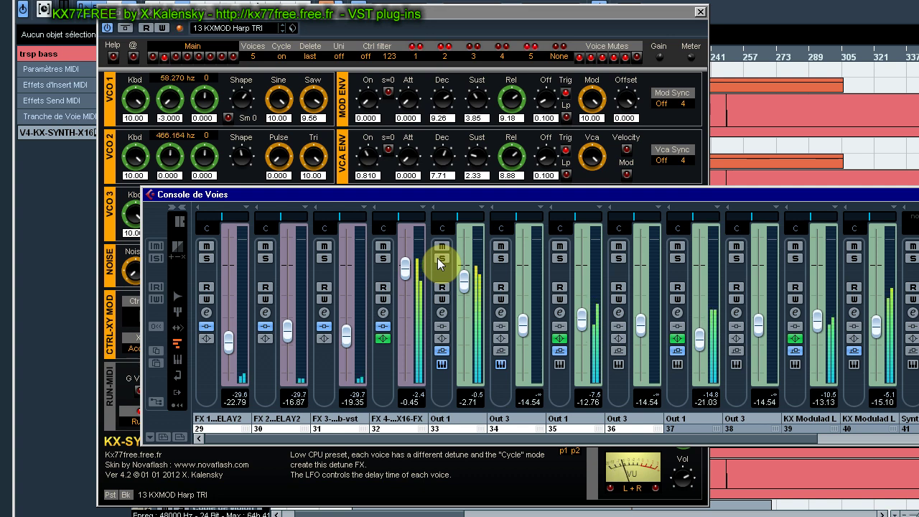
Step: Solo mixer channel 33 (Out 1) and bring the synthesizer plug-in window to the front
left_click(440, 259)
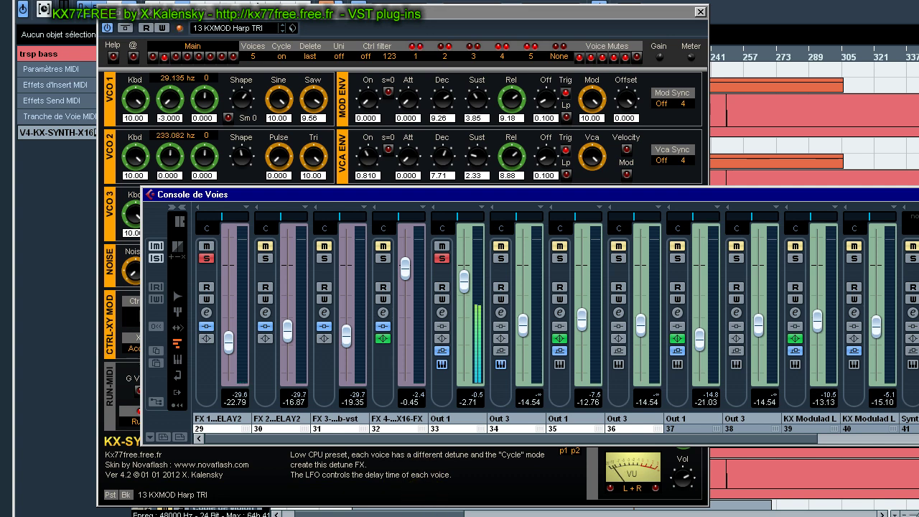
left_click(437, 489)
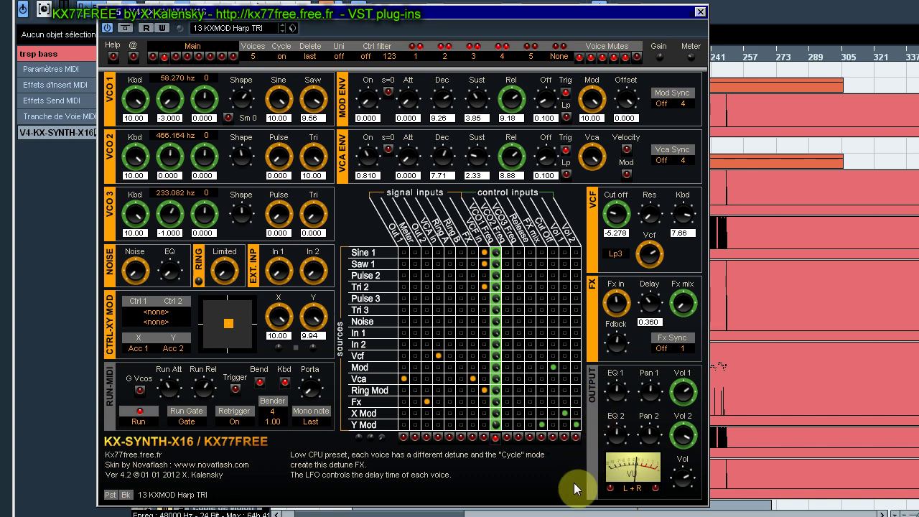
Step: Enable level knobs for the Vol 1 and Vol 2 columns of the modulation matrix and set the Y modulation level to 10.00
left_click(565, 438)
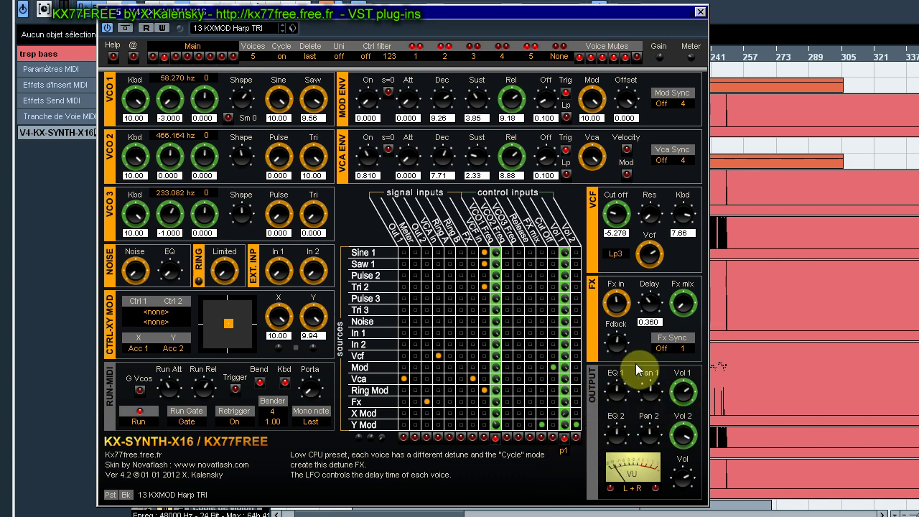
left_click(576, 438)
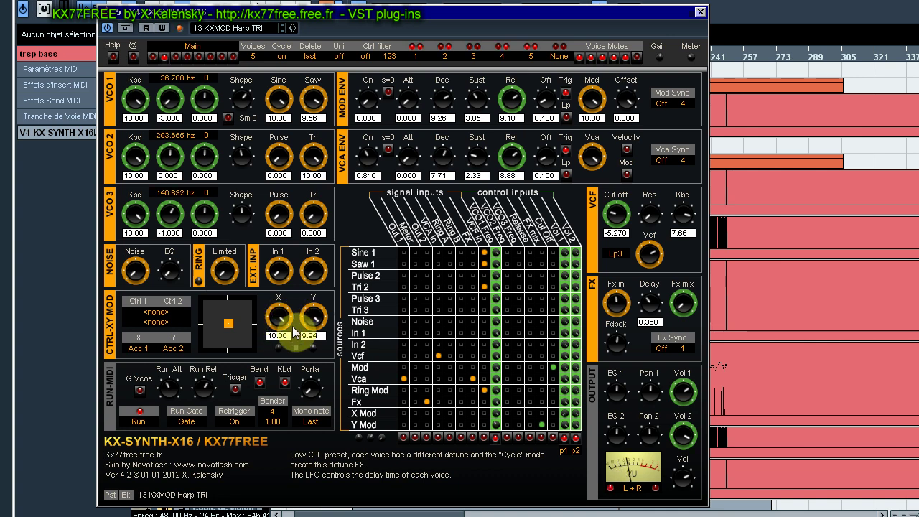
left_click_drag(309, 312, 311, 306)
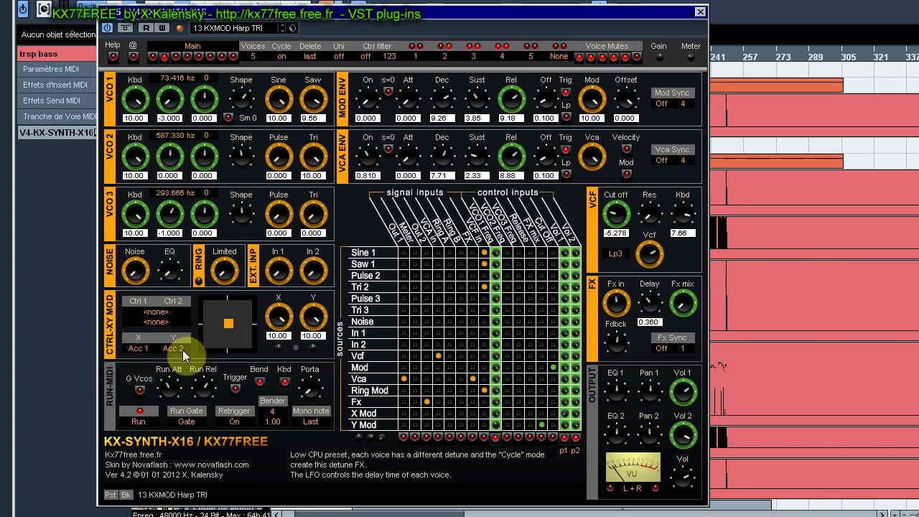
Step: On the SEQ - LFO - AUX page, try Kbd Gate as the sequencer trigger and switch it back to Clock
left_click(153, 58)
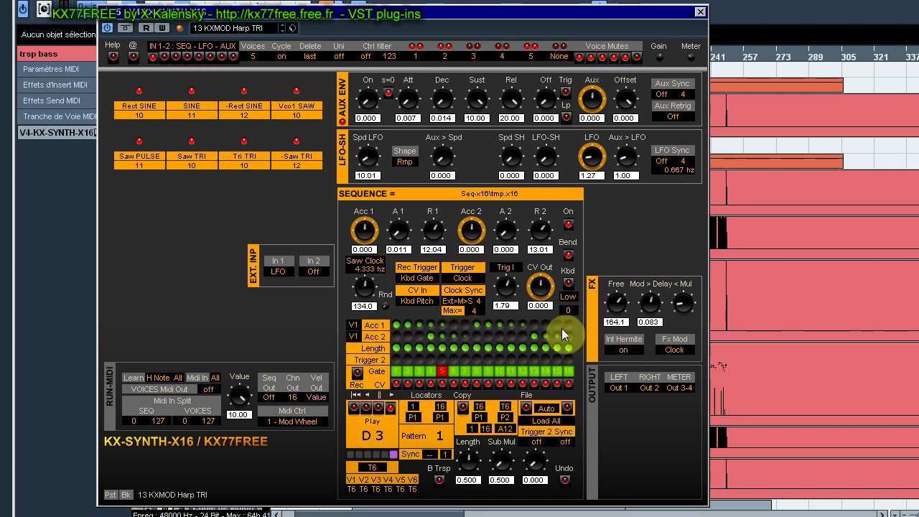
left_click(462, 281)
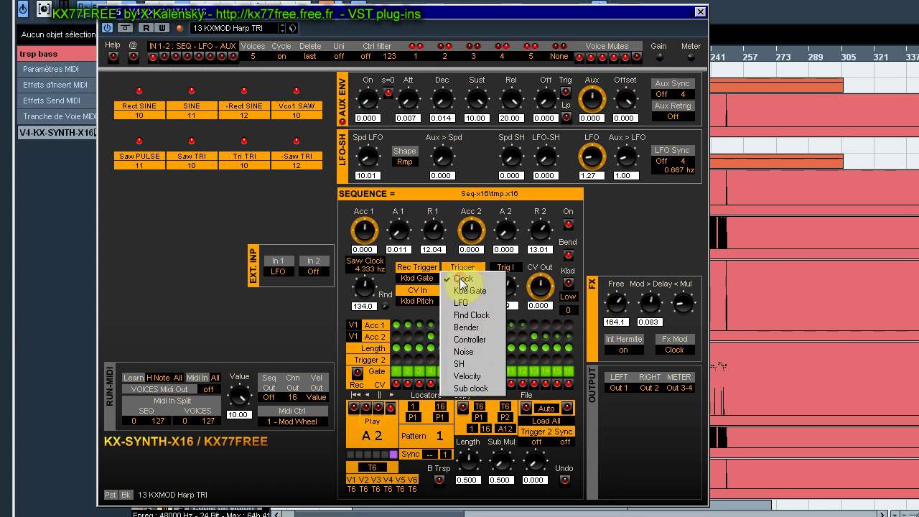
left_click(463, 289)
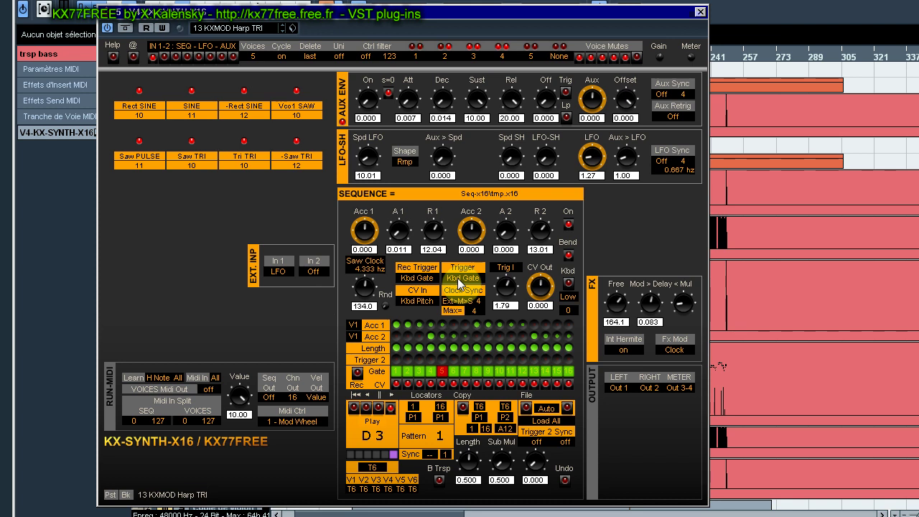
left_click(457, 278)
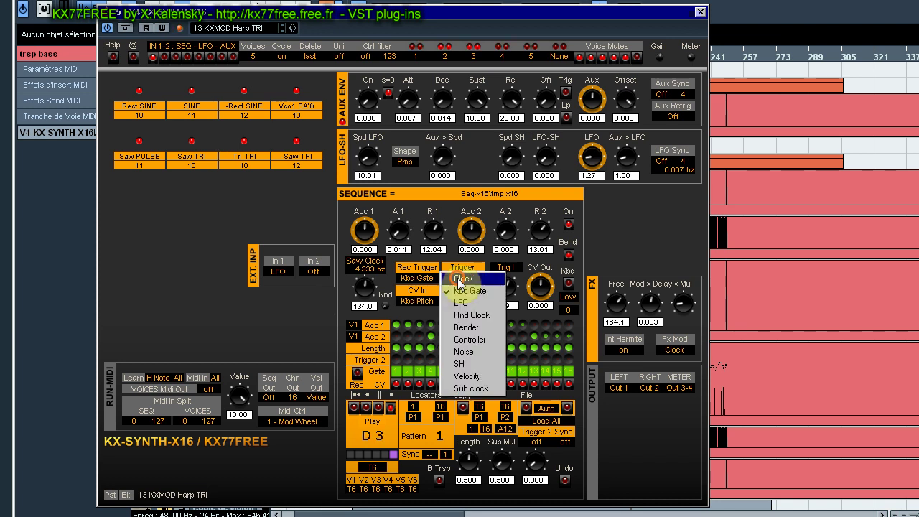
left_click(462, 280)
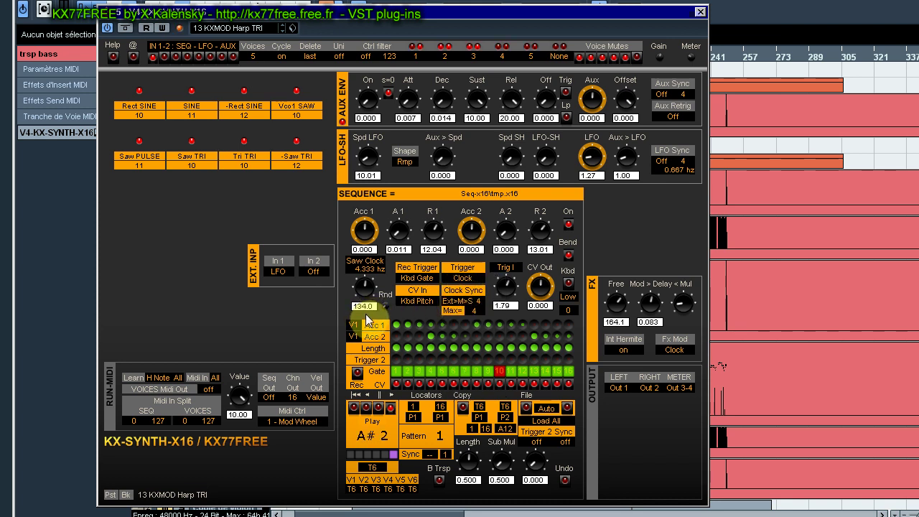
Step: Try a sequencer clock sync division of 12 and return it to 4
left_click(480, 309)
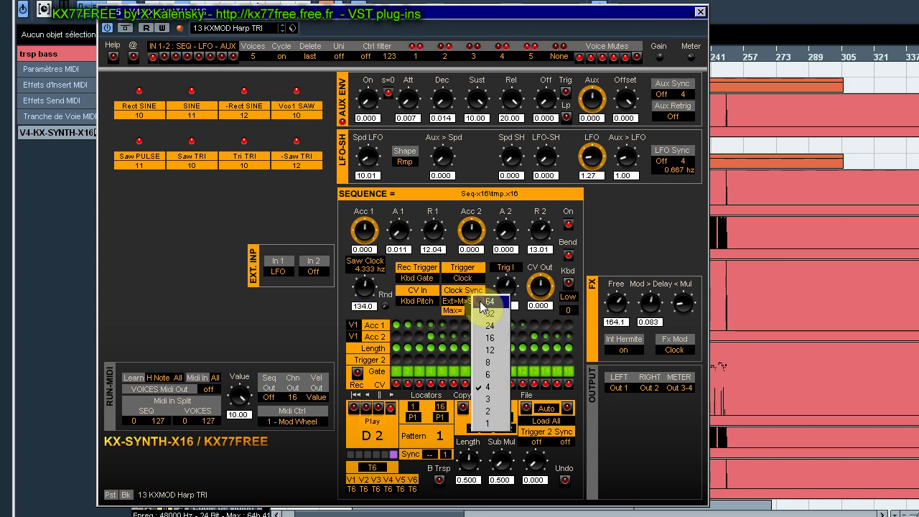
left_click(488, 351)
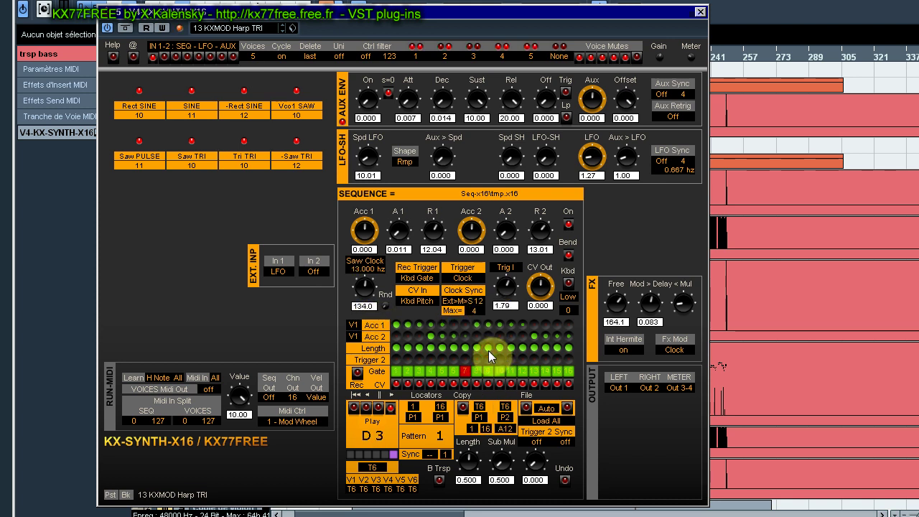
left_click(486, 313)
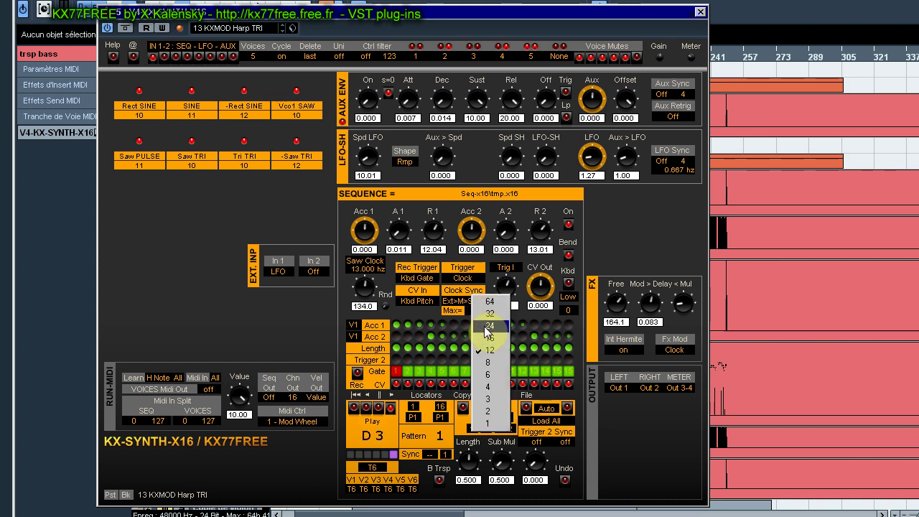
left_click(489, 386)
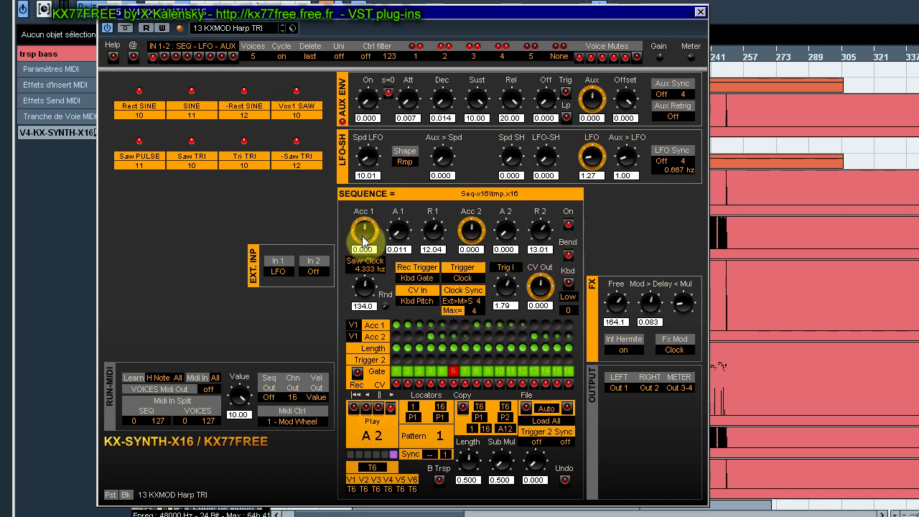
Step: Set both sequencer accent levels, Acc 1 and Acc 2, to 10.00
left_click_drag(364, 241, 382, 184)
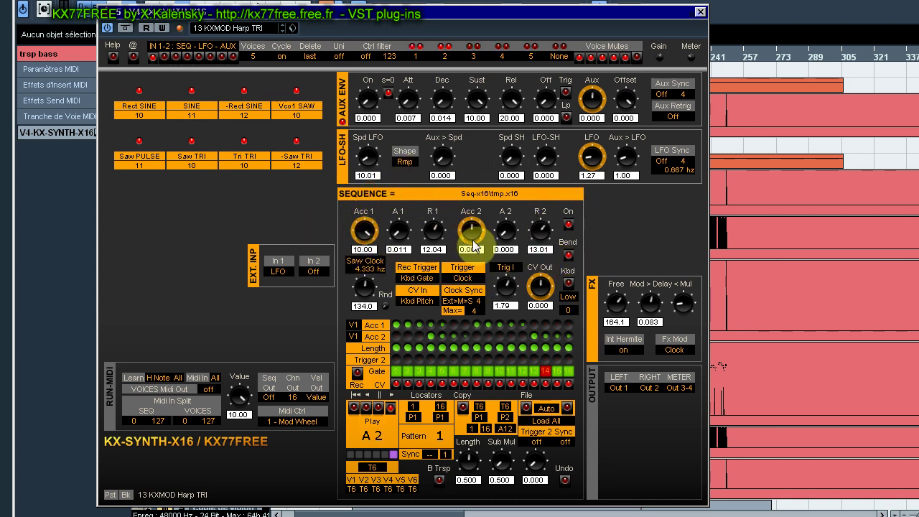
left_click_drag(473, 245, 474, 177)
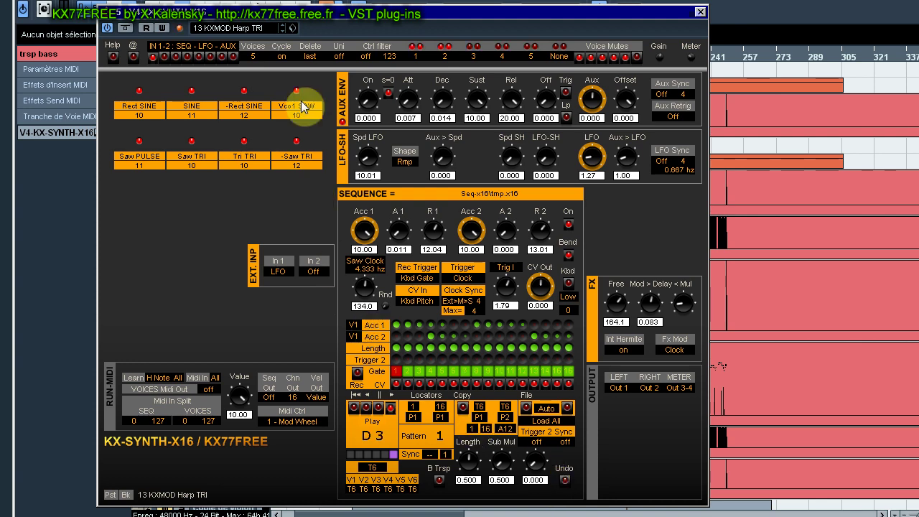
Step: Look through the individual voice pages from Voice 5 back to Voice 1
left_click(222, 56)
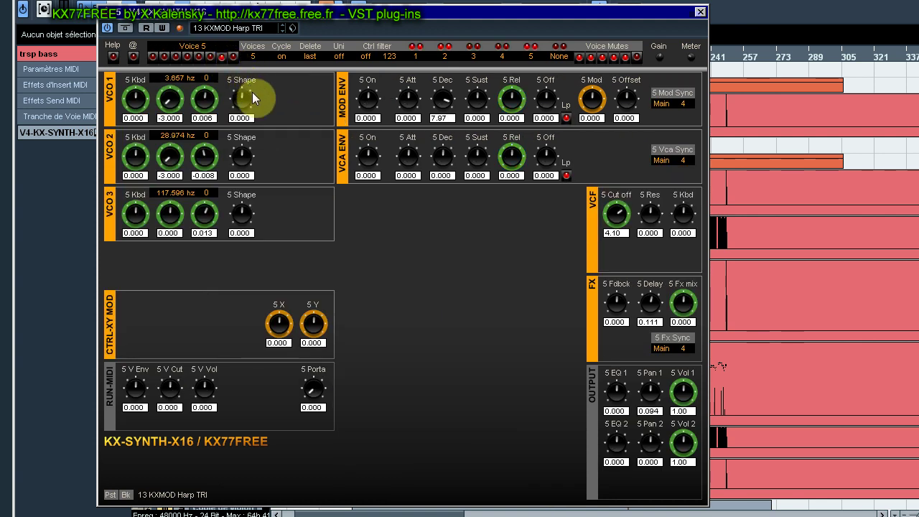
left_click(209, 56)
left_click(199, 55)
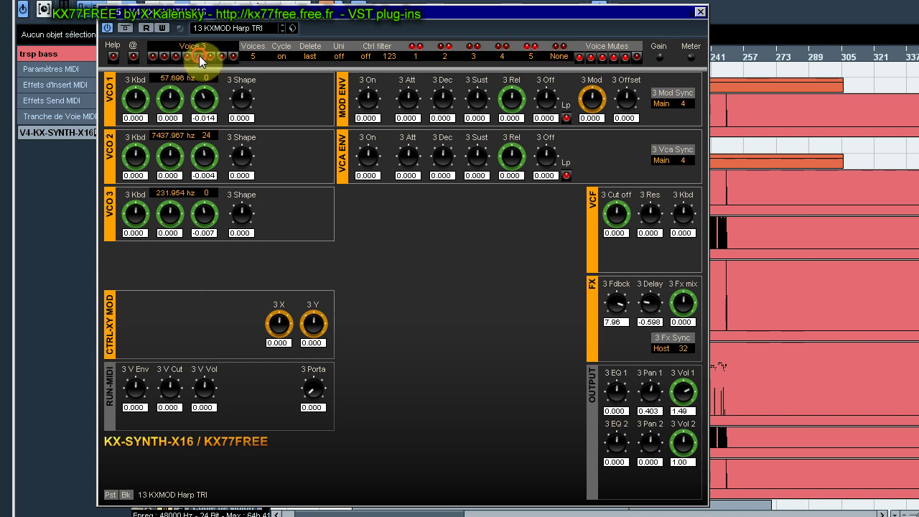
left_click(185, 55)
left_click(175, 57)
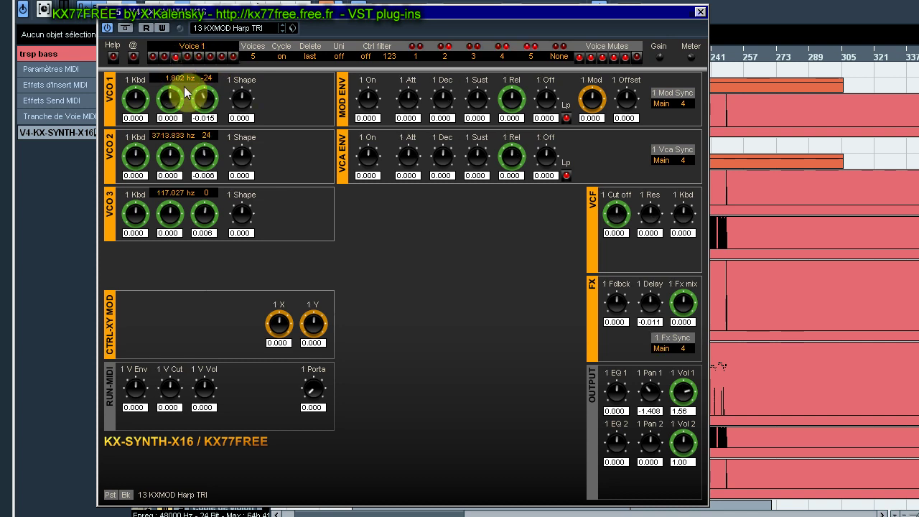
Step: Try a transposition of -48 on Voice 1's VCO 1 and set it to 48 instead
left_click(206, 83)
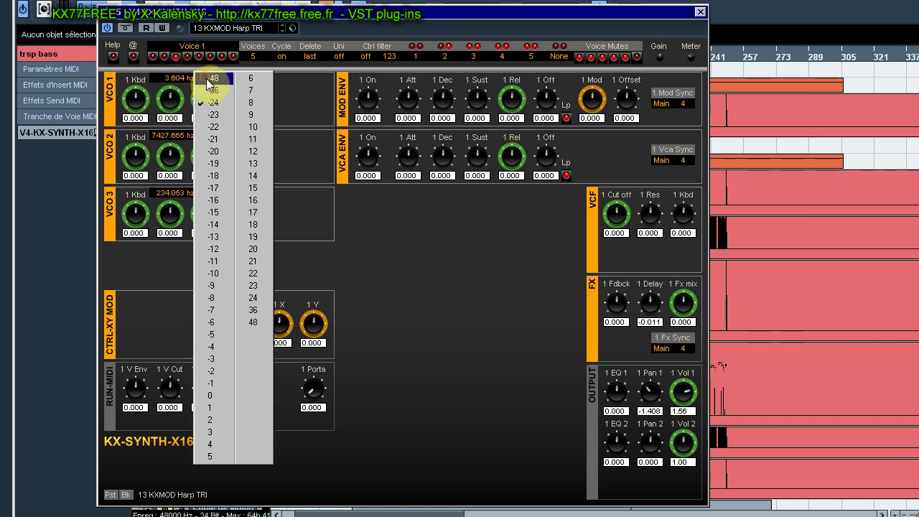
left_click(208, 77)
left_click(415, 50)
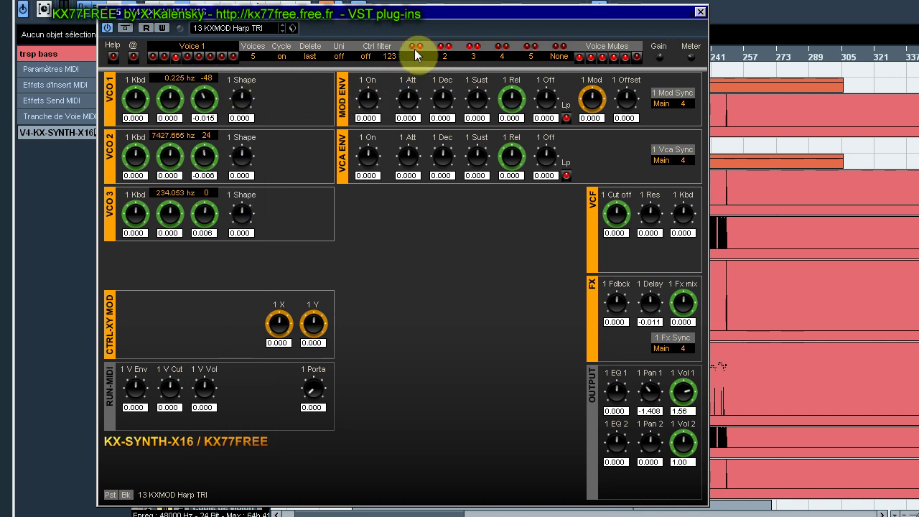
left_click(207, 79)
left_click(257, 319)
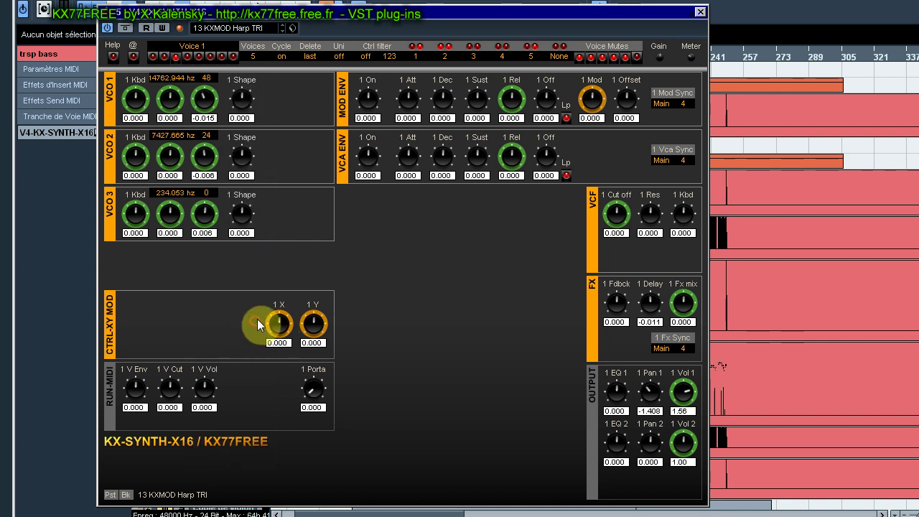
left_click(208, 78)
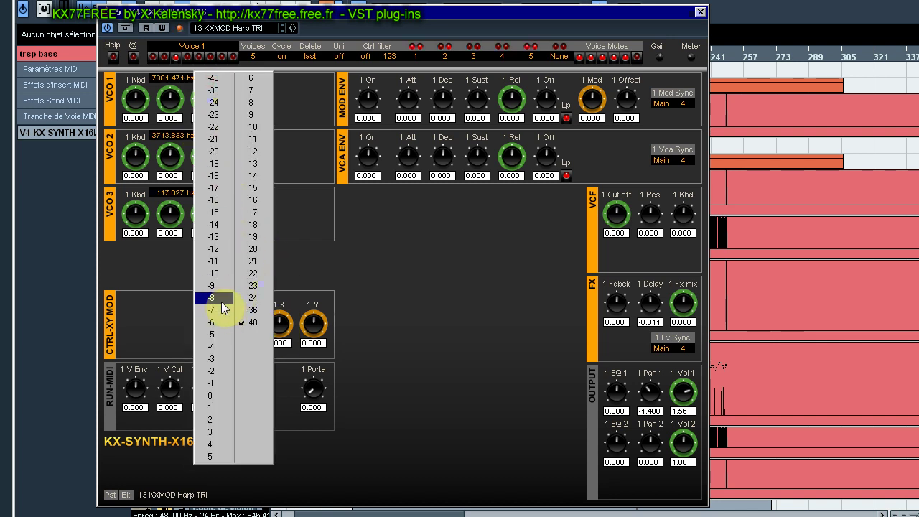
left_click(299, 98)
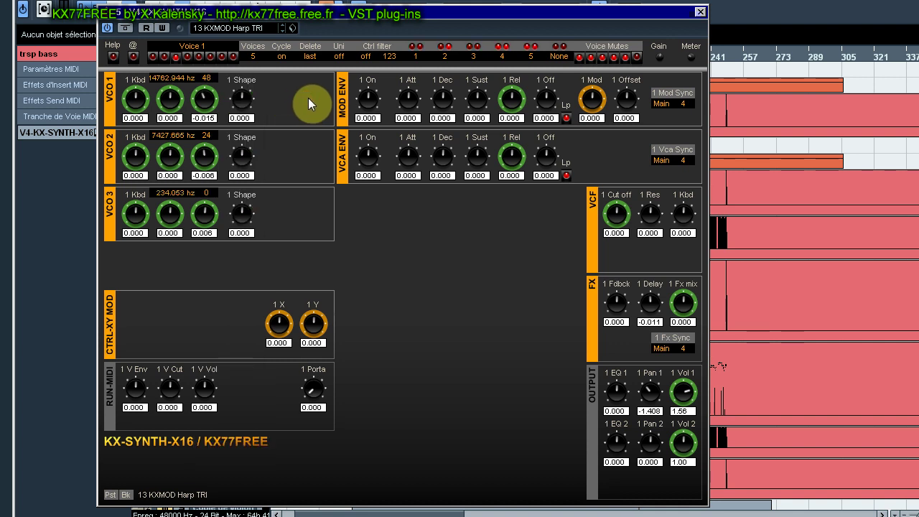
Step: Set Voice 1's VCO 2 transposition to -24 and raise its VCF cutoff
left_click(210, 135)
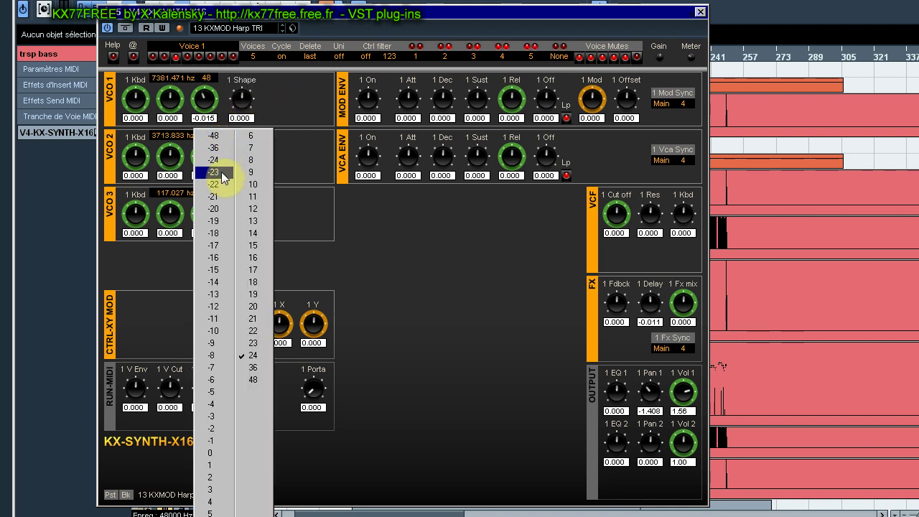
left_click(223, 161)
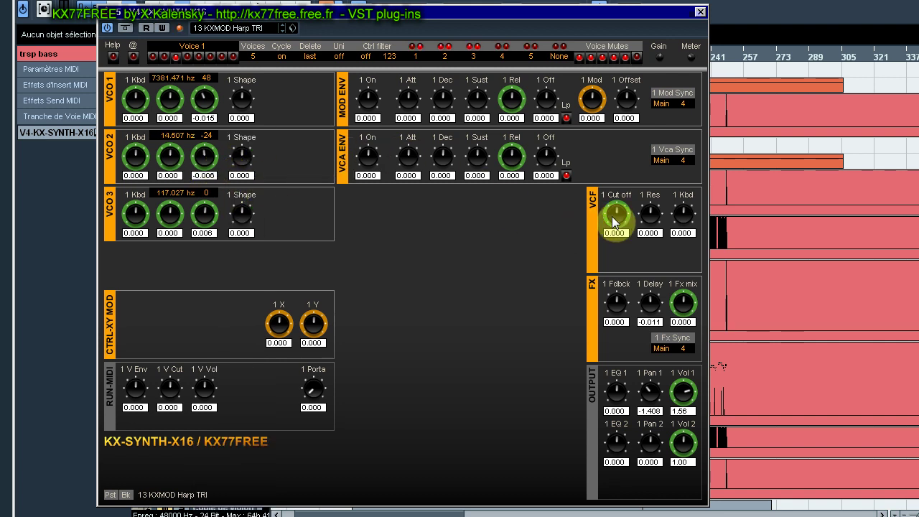
scroll(612, 215, "up", 2)
left_click_drag(612, 214, 616, 184)
Step: For Voice 2, set the VCF cutoff to about 1.84 and resonance to 10.00, and raise the FX feedback
left_click(187, 56)
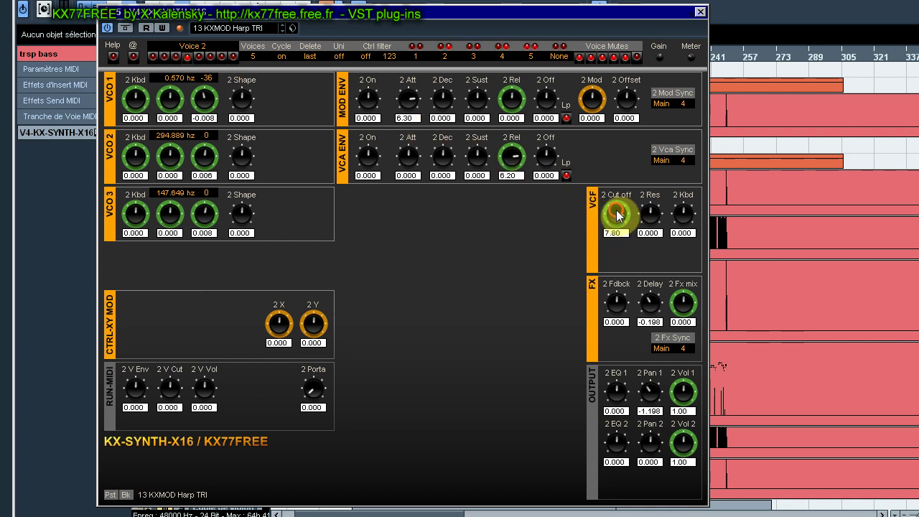
left_click_drag(616, 214, 611, 265)
left_click_drag(649, 218, 631, 191)
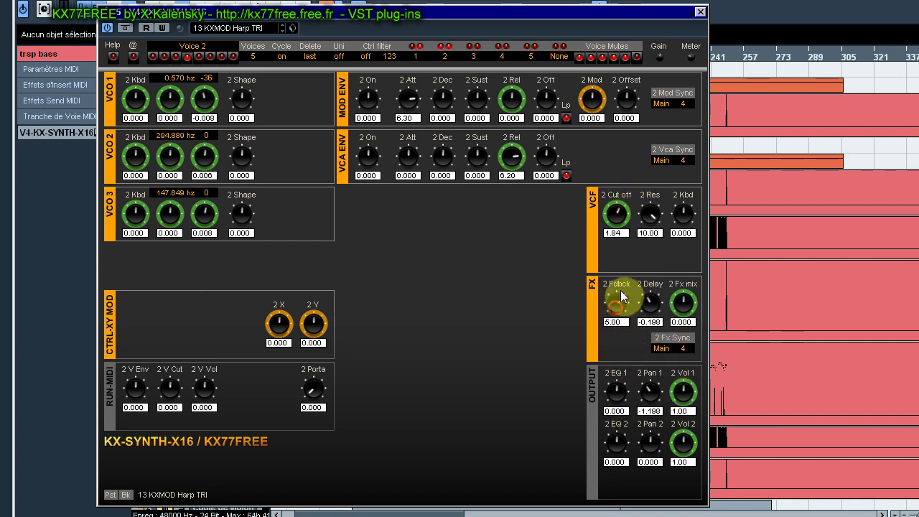
left_click_drag(620, 291, 621, 286)
Step: For Voice 3, set the FX delay to about 0.702, the FX mix to about 5.02 and the feedback to 10.00
left_click(199, 57)
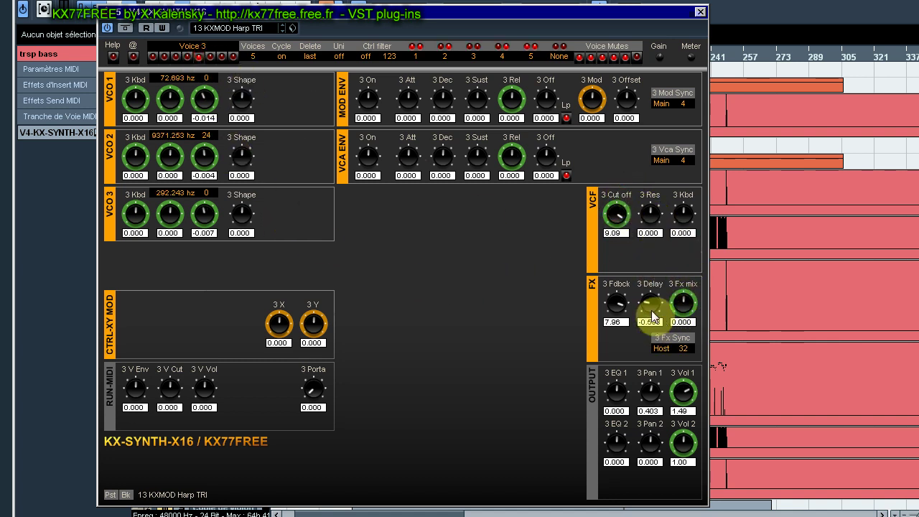
left_click_drag(652, 312, 651, 295)
left_click_drag(658, 263, 658, 260)
left_click_drag(683, 304, 684, 279)
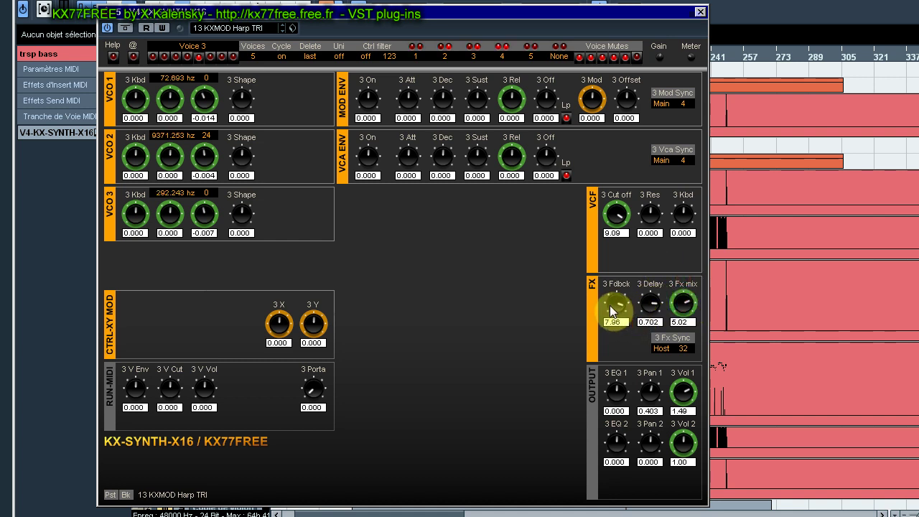
mouse_move(613, 301)
left_mouse_down()
mouse_move(616, 327)
mouse_move(617, 292)
left_mouse_up()
Step: Set Voice 3's FX sync source to Main with a division of 1
left_click(669, 352)
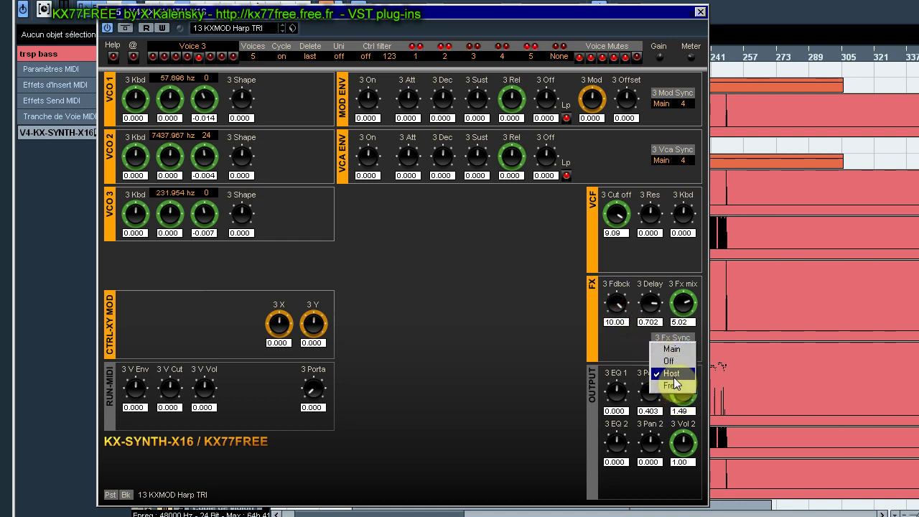
left_click(670, 350)
left_click(689, 350)
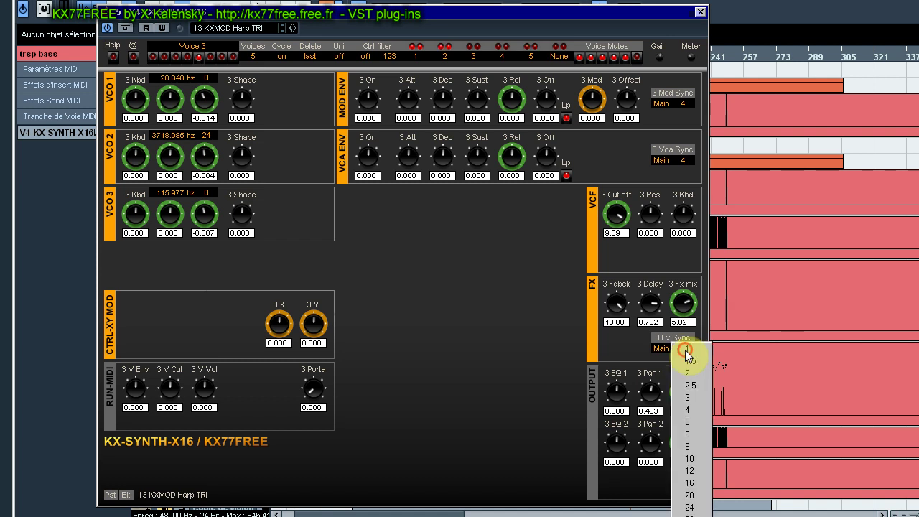
left_click(691, 351)
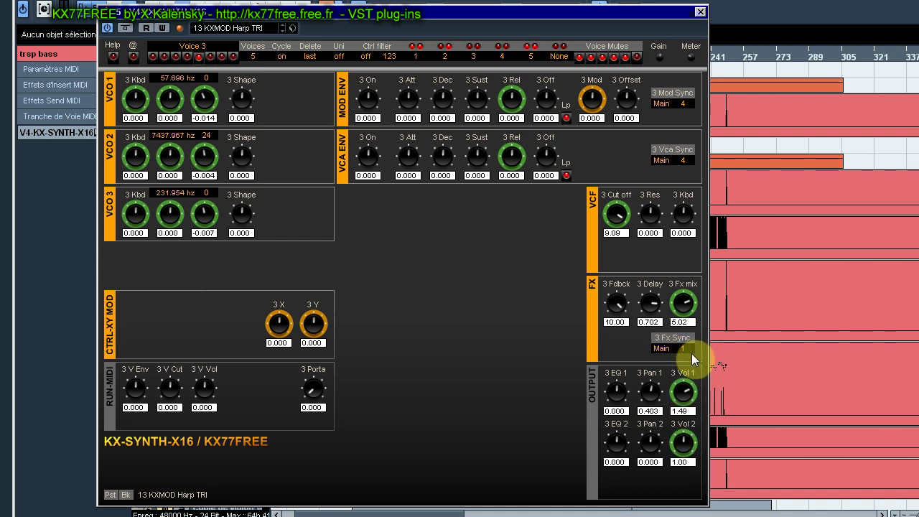
Step: For Voice 4, set the VCF keyboard tracking to about -1.051, VCA envelope decay to 6.61 and release to 7.89
left_click(212, 58)
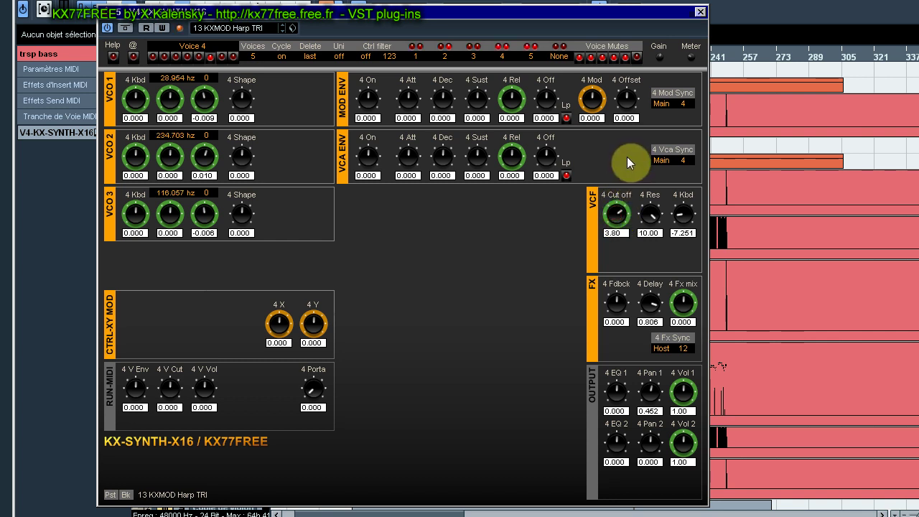
left_click_drag(682, 227, 677, 199)
left_click_drag(444, 158, 453, 143)
left_click_drag(507, 164, 515, 131)
Step: For Voice 4, transpose VCO 2 by 36, set X to 3.86 and Y to 6.05, Pan 1 to -2.094 and Pan 2 to 2.40
left_click(209, 136)
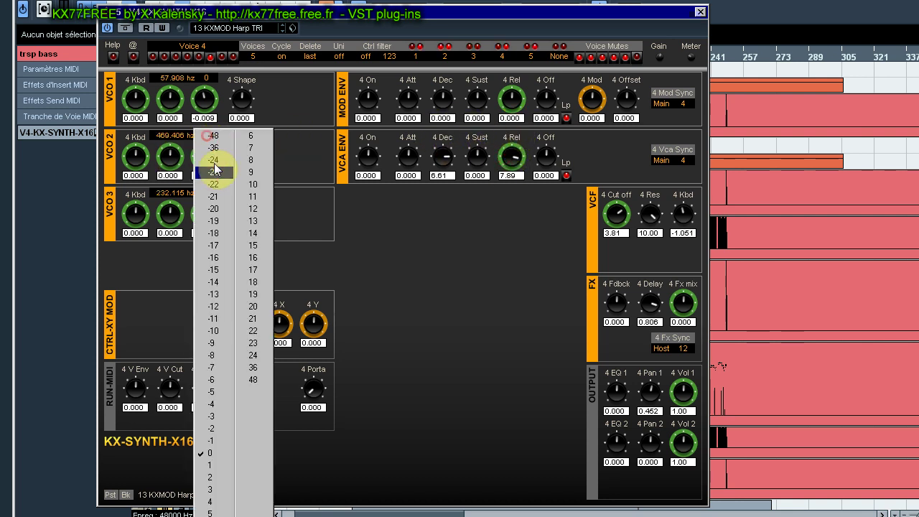
left_click(258, 365)
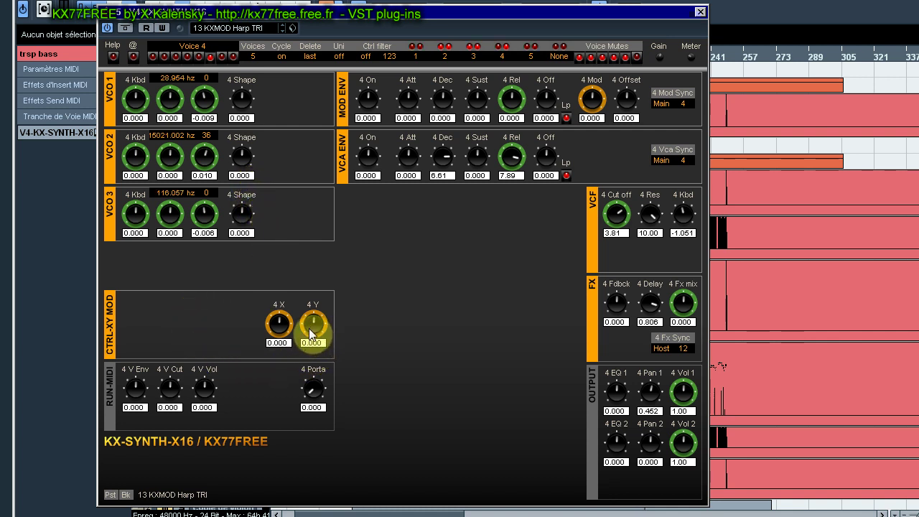
left_click_drag(309, 328, 276, 303)
left_click(273, 329)
left_click_drag(650, 410, 648, 431)
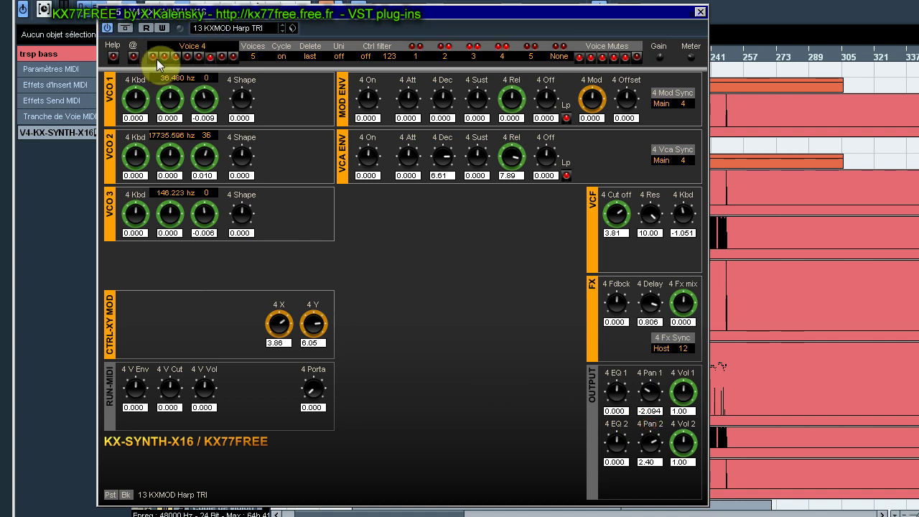
Step: For Voice 5, transpose VCO 2 by -36, set its octave to 0 and the VCF resonance to 7.56
left_click(223, 56)
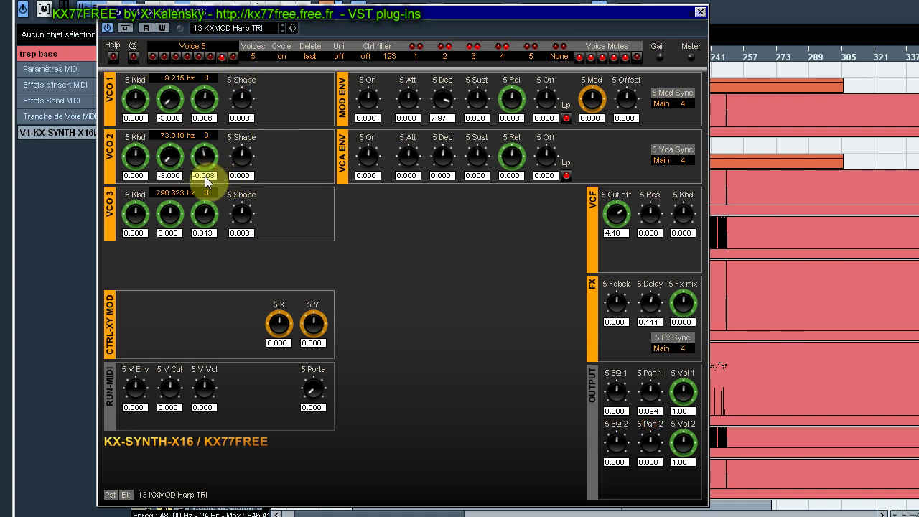
left_click(207, 136)
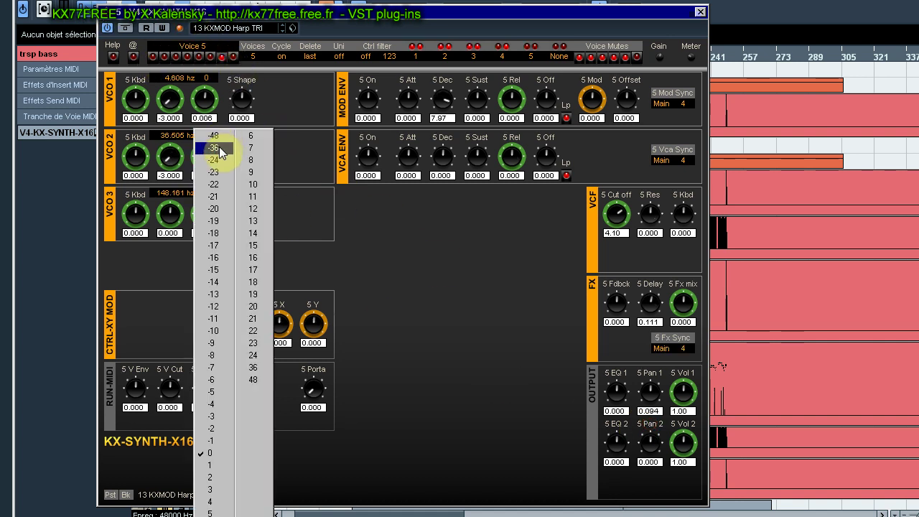
left_click(218, 149)
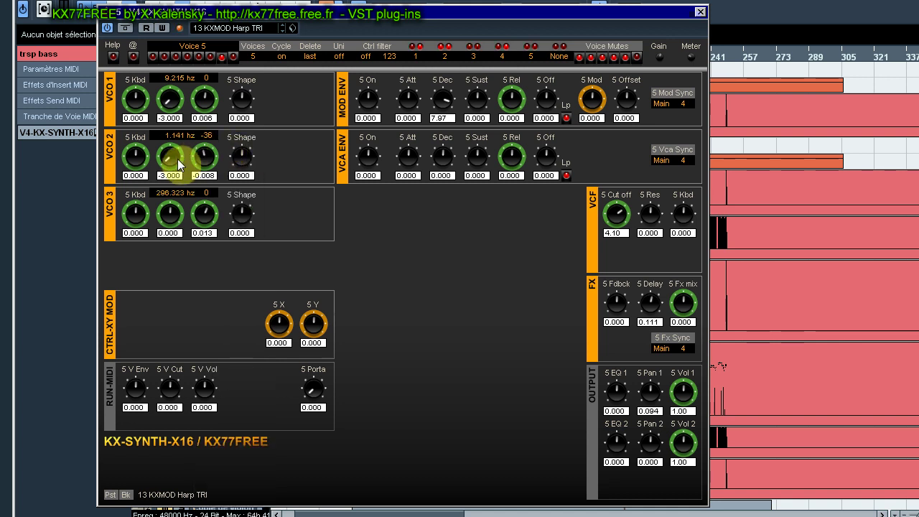
left_click_drag(170, 156, 178, 123)
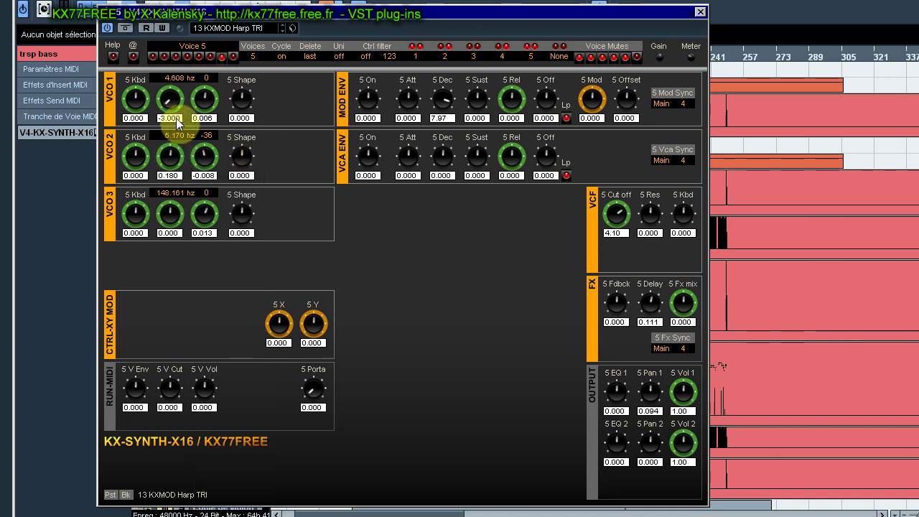
left_click_drag(180, 176, 102, 177)
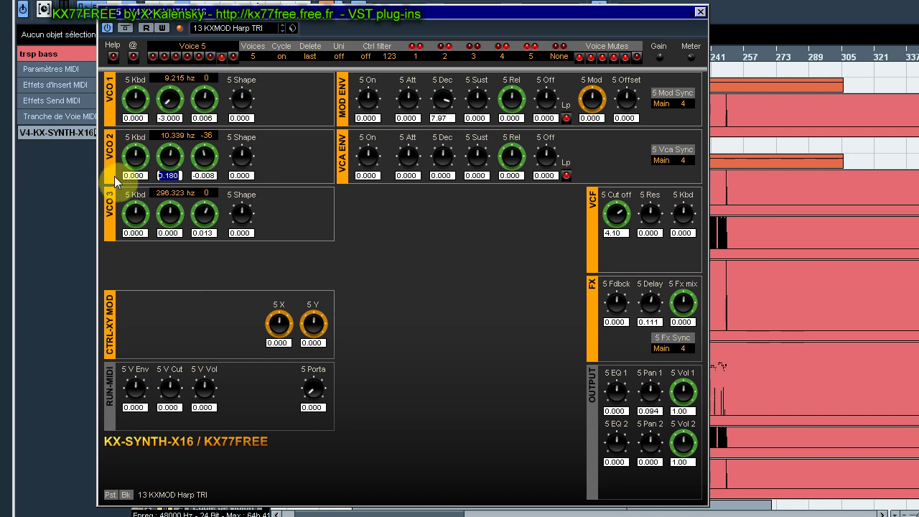
type("0")
key("Return")
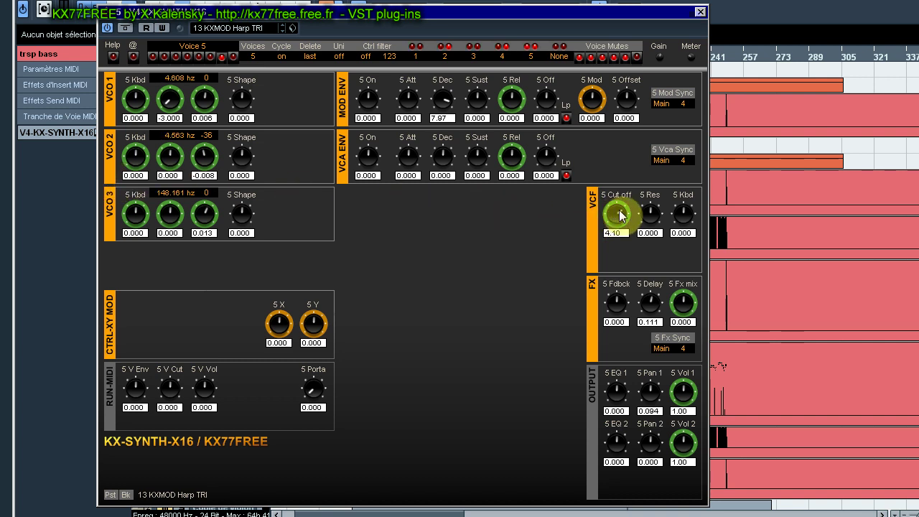
left_click_drag(650, 213, 652, 191)
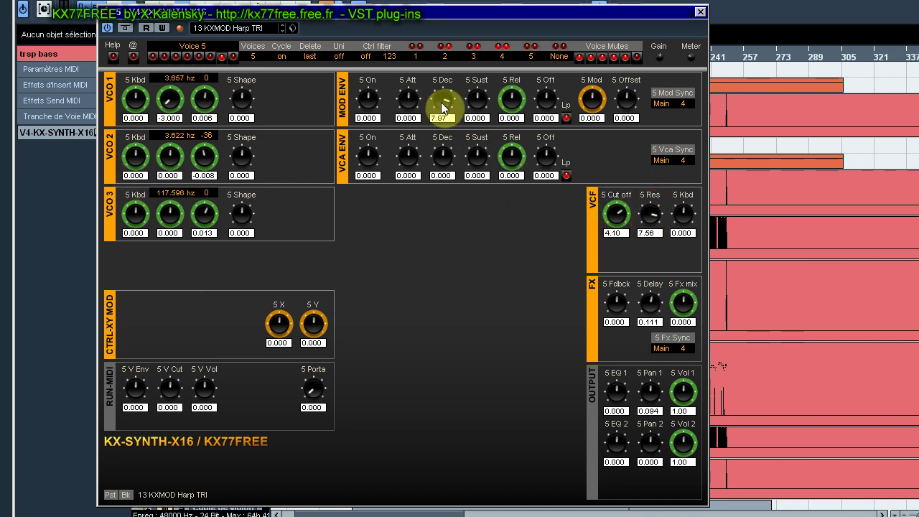
left_click_drag(443, 108, 369, 81)
left_click(196, 57)
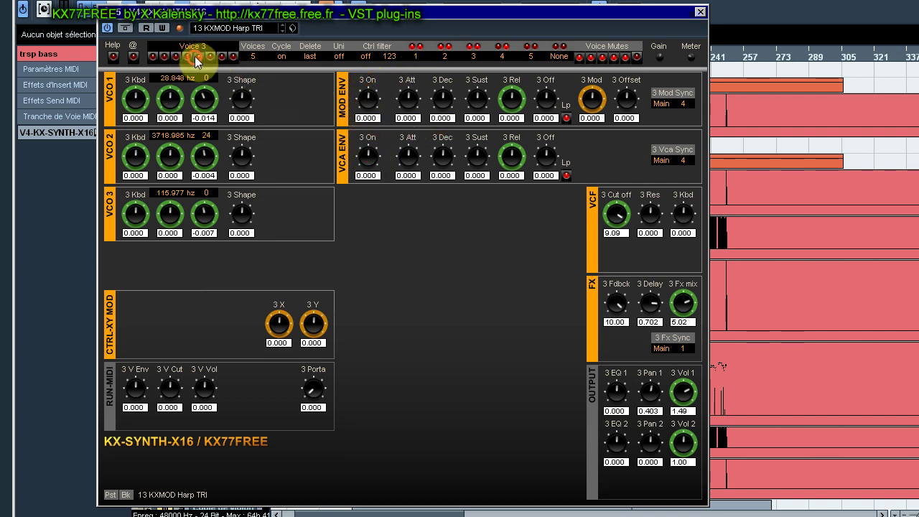
left_click_drag(369, 86, 369, 153)
left_click_drag(513, 174, 515, 122)
Step: Set the main VCF cutoff to 6.03 and the FX Mod > Delay amount to -0.087
left_click(161, 56)
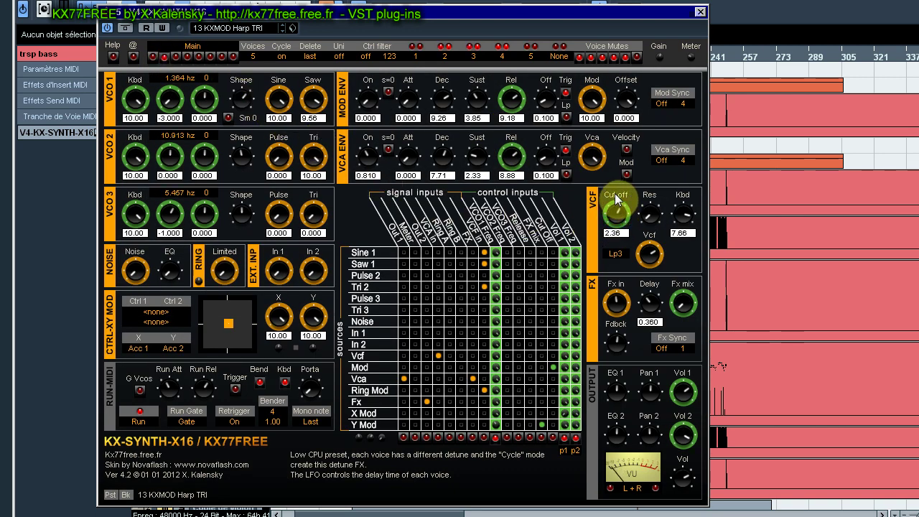
left_click_drag(615, 193, 616, 181)
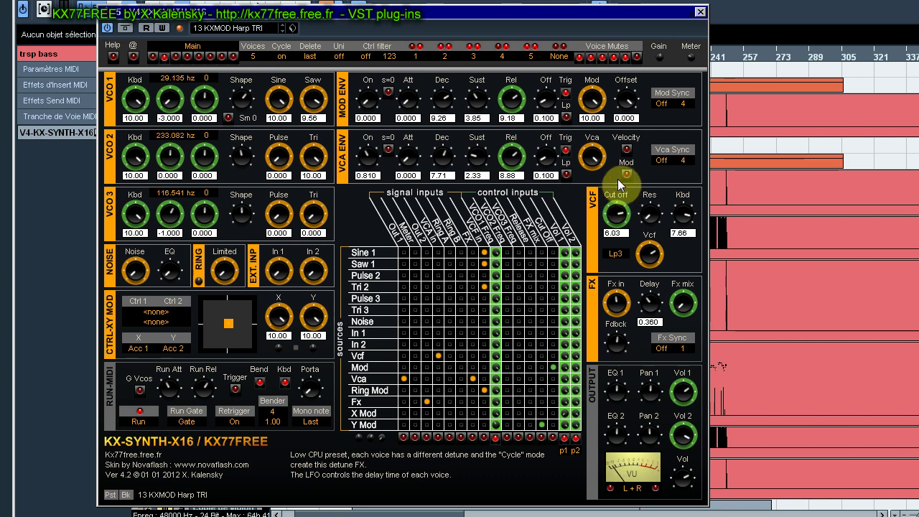
left_click(152, 56)
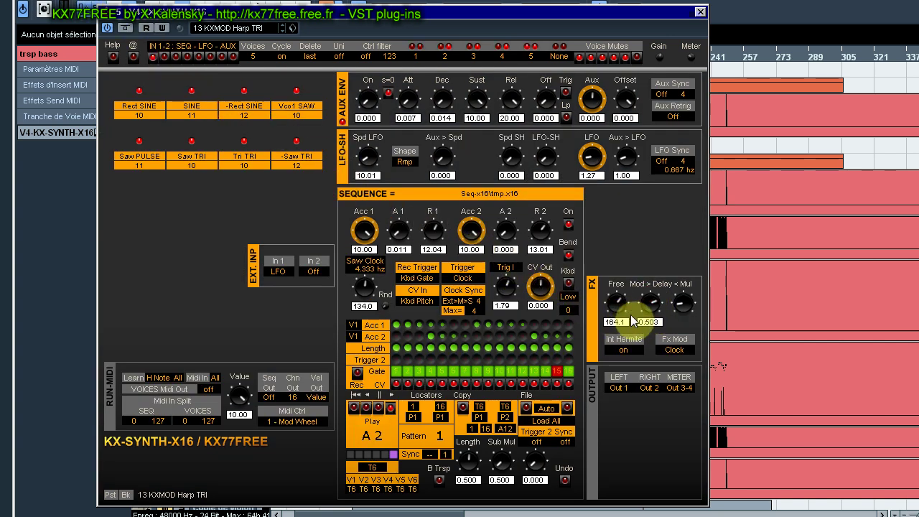
left_click_drag(650, 304, 682, 304)
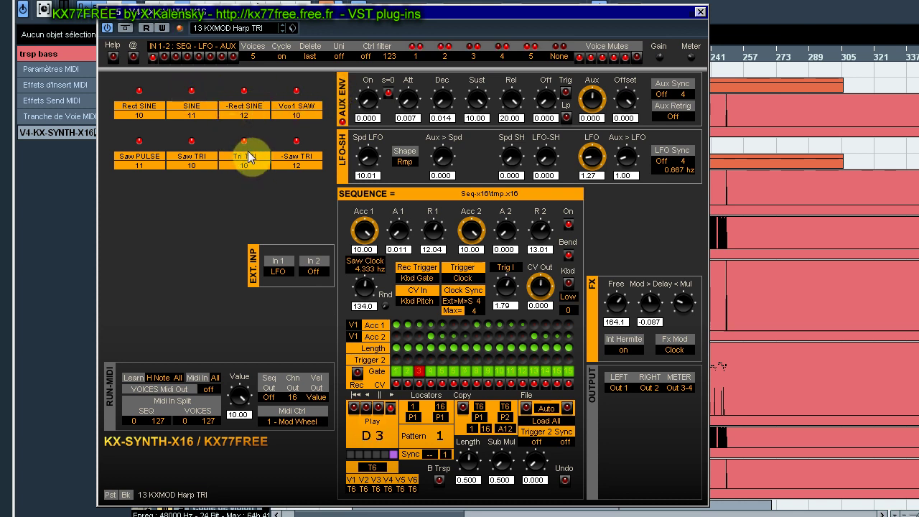
Step: Select sequencer track T5 and switch it on
left_click(386, 454)
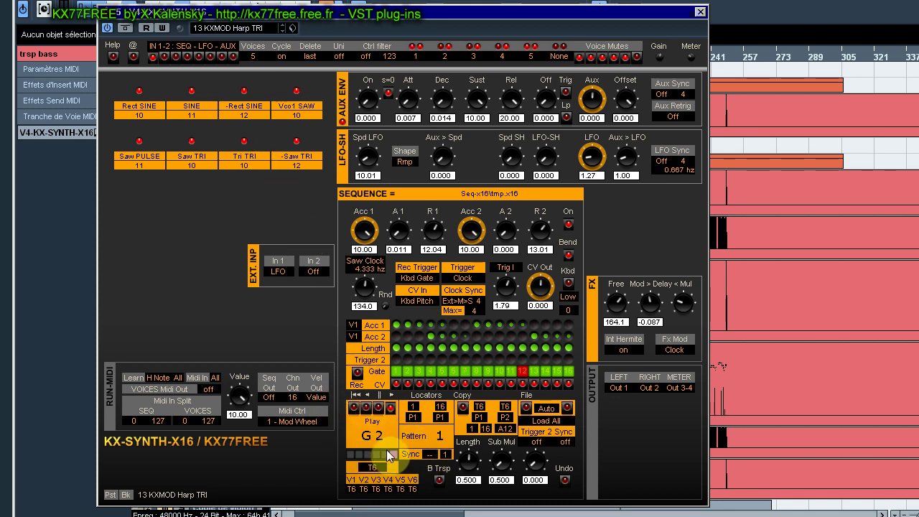
left_click(467, 408)
left_click(561, 255)
left_click(568, 225)
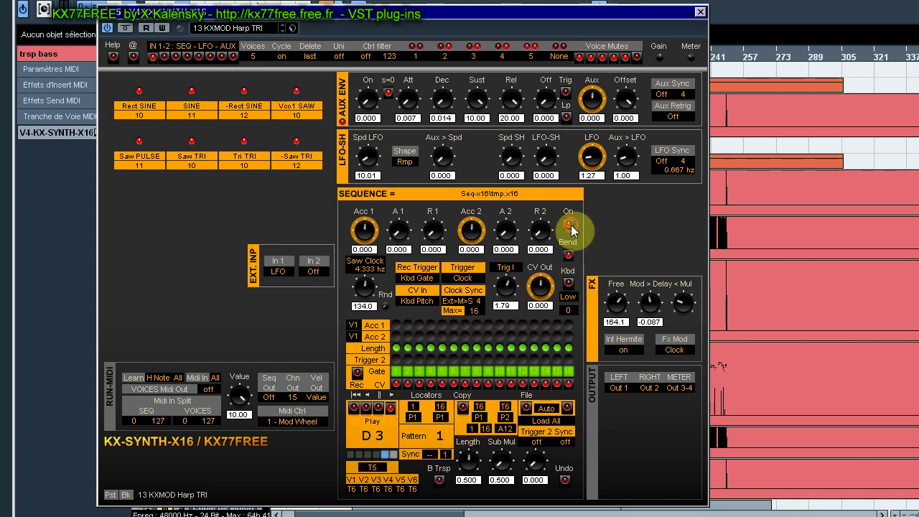
Step: Add Acc 1 accents on steps 1, 3, 5, 8, 10 and 12, with release R 1 at 17.07 and the Acc 1 amount at 9.48
left_click(396, 325)
left_click(419, 323)
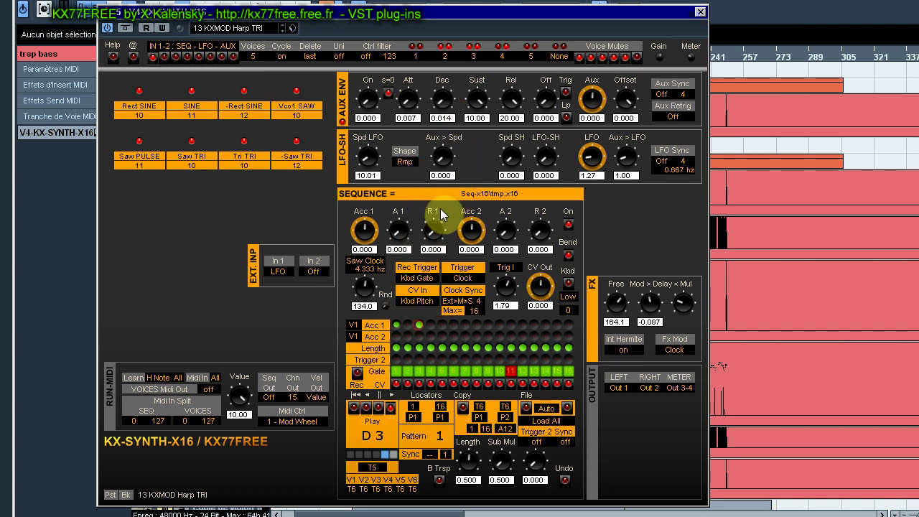
left_click(442, 324)
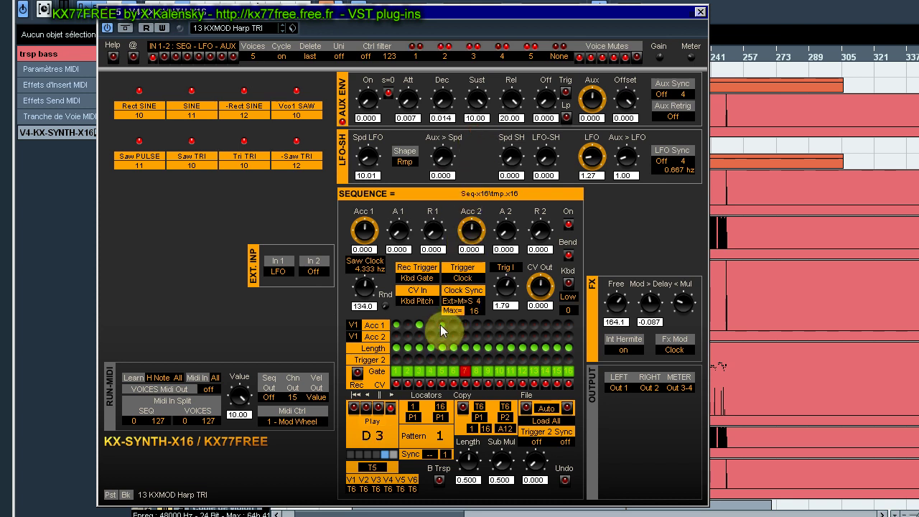
left_click(476, 324)
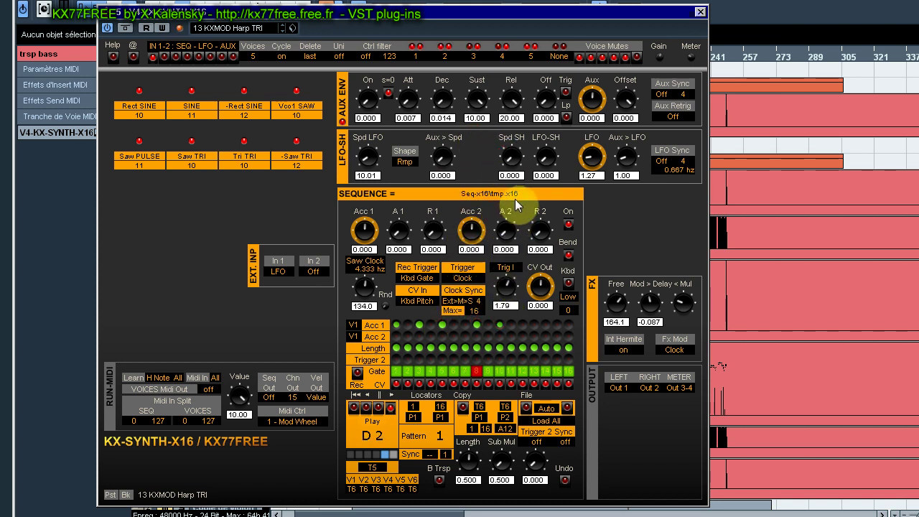
left_click(522, 327)
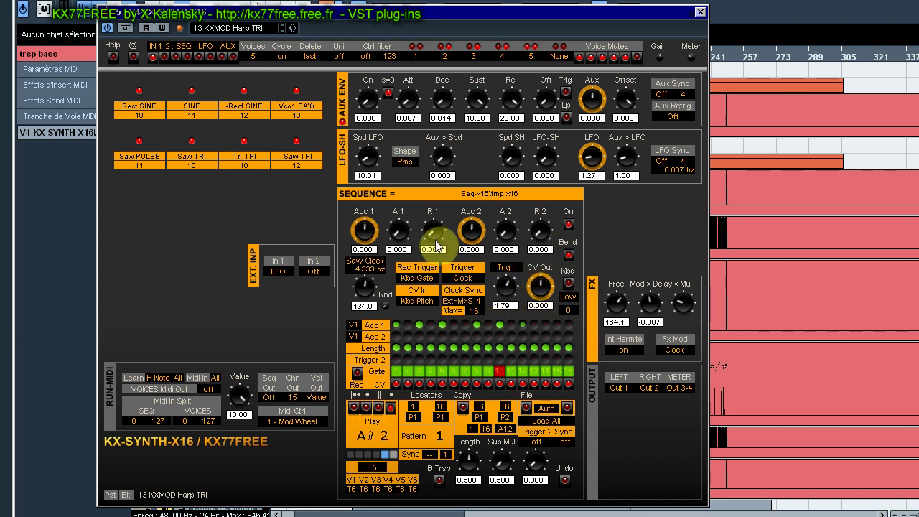
left_click_drag(433, 237, 468, 175)
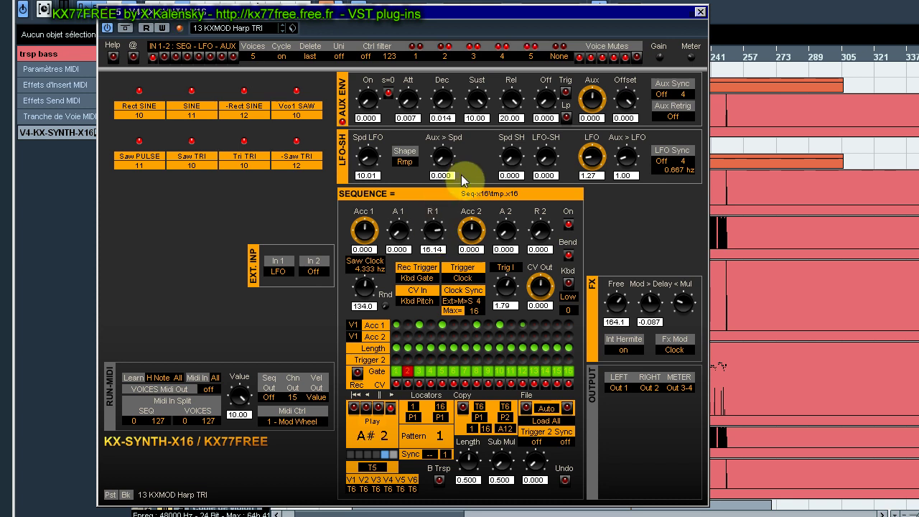
left_click_drag(365, 229, 365, 209)
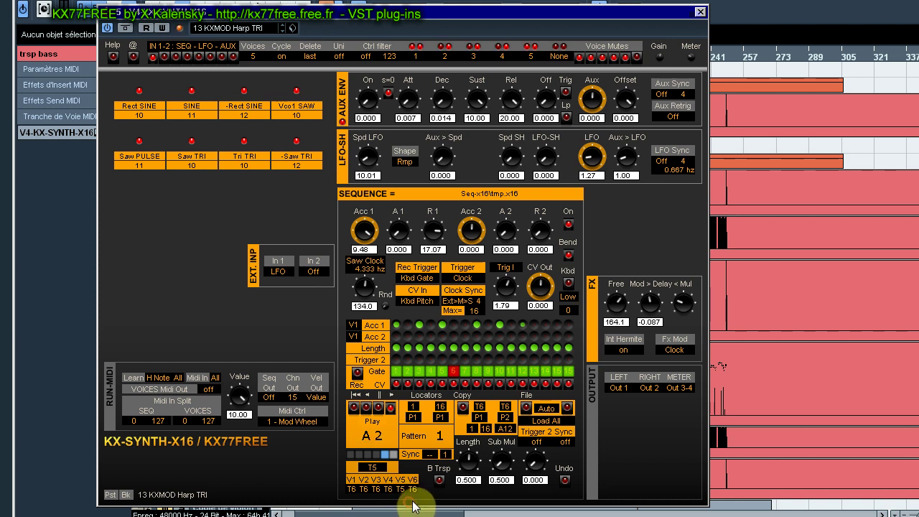
Step: Assign voices V1, V3 and V5 to sequencer track T5 and add an Acc 1 accent on step 14
left_click(376, 490)
left_click(351, 491)
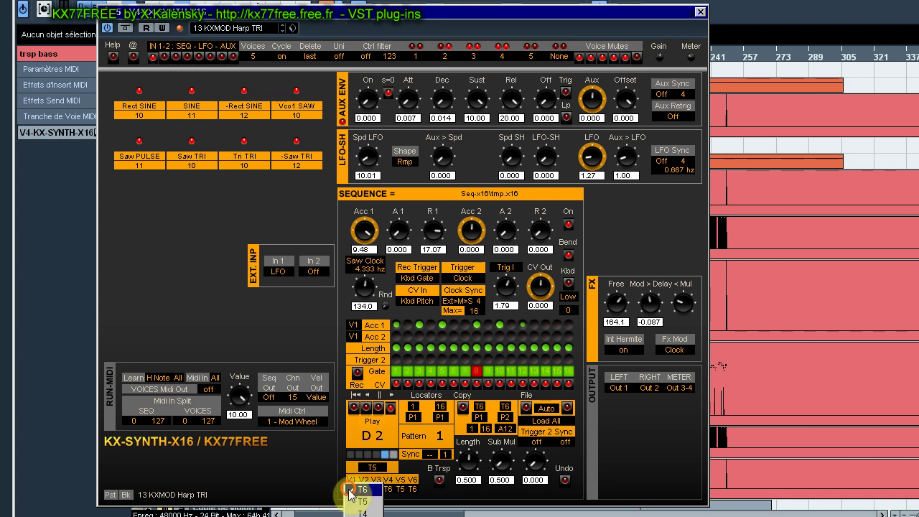
left_click(356, 502)
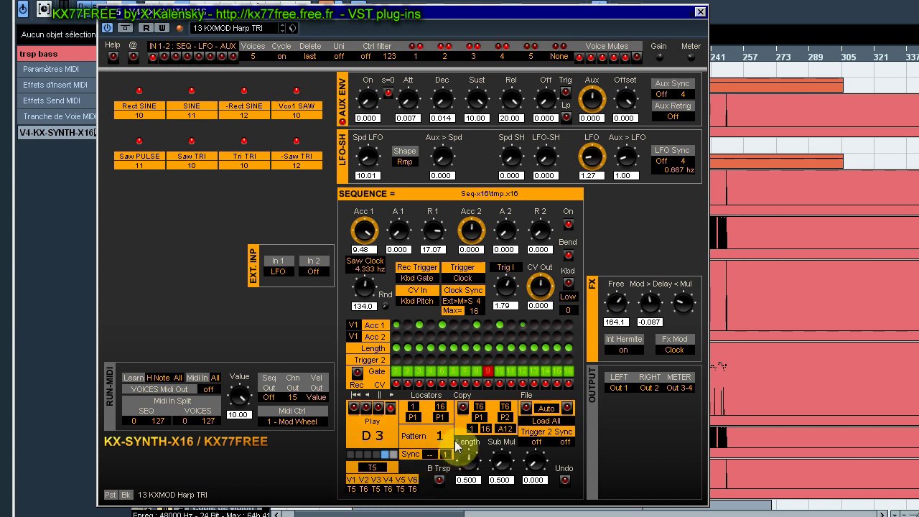
left_click(546, 326)
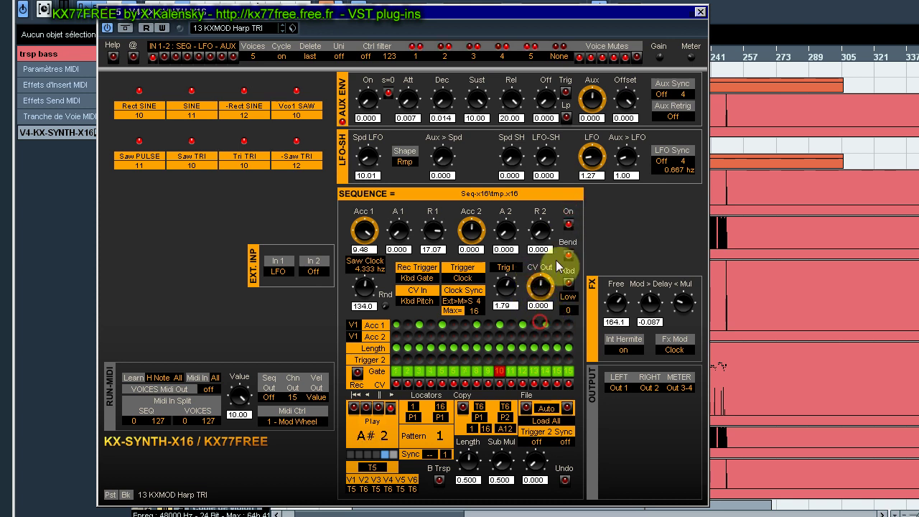
Step: Raise the sequencer's CV Out amount to 10.00
left_click(481, 310)
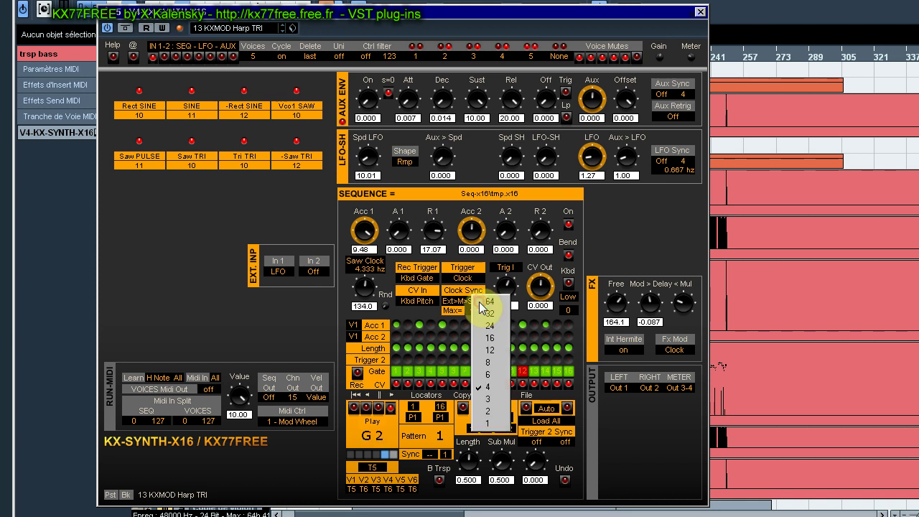
left_click(543, 270)
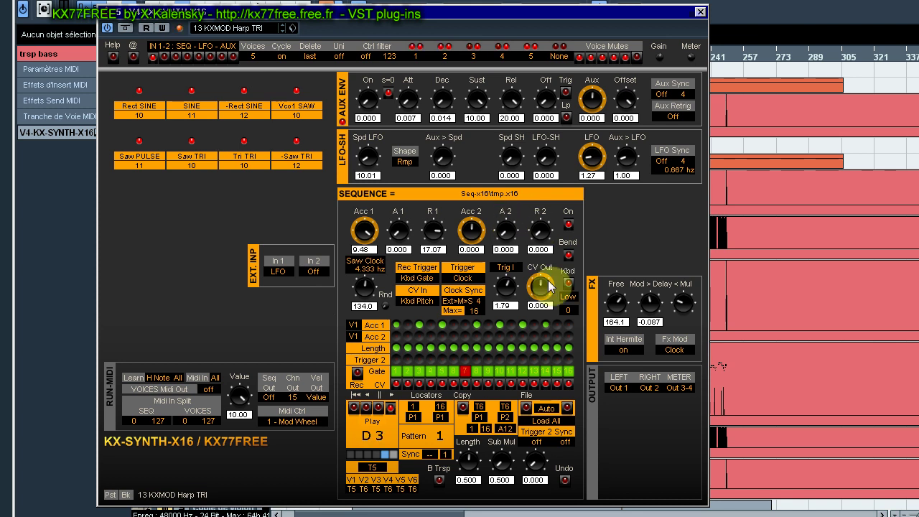
left_click_drag(535, 294, 565, 280)
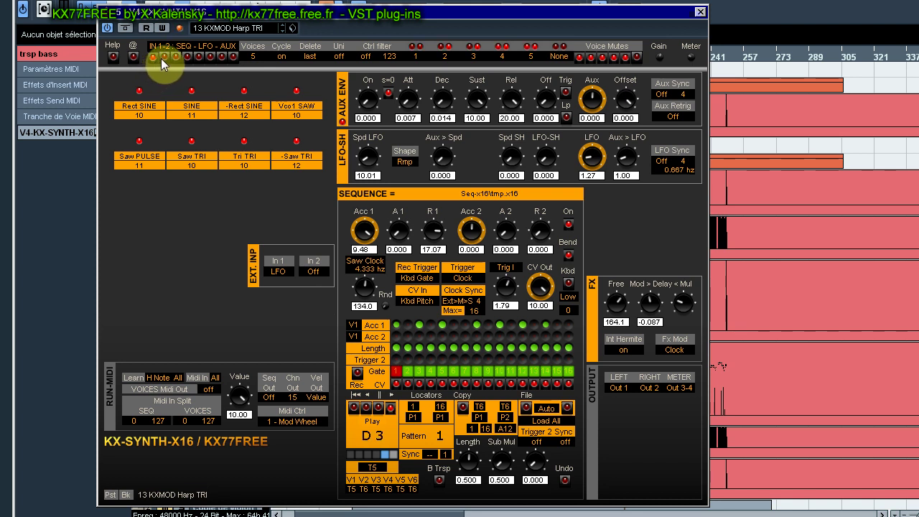
left_click(545, 294)
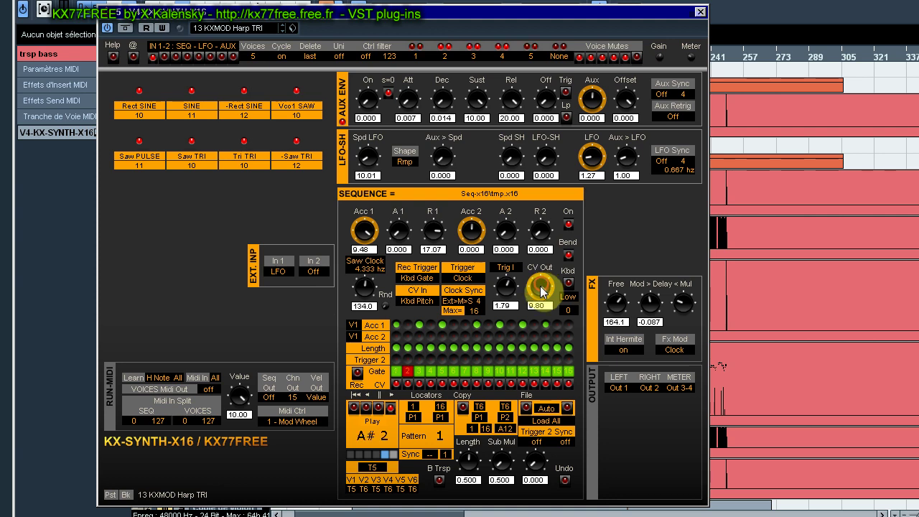
Step: Set the X modulation source to Seq CV and route X Mod to VCO1 Freq, with that matrix column's amount knobs switched off
left_click(152, 56)
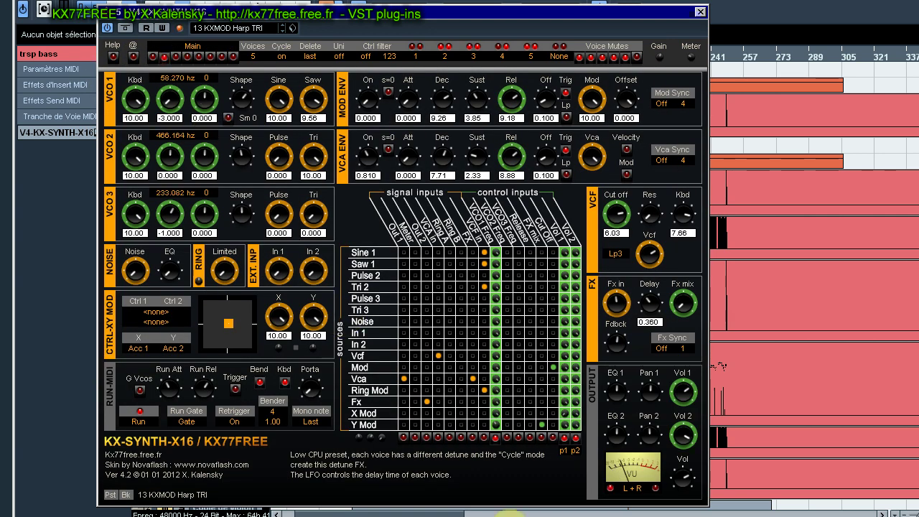
left_click(135, 349)
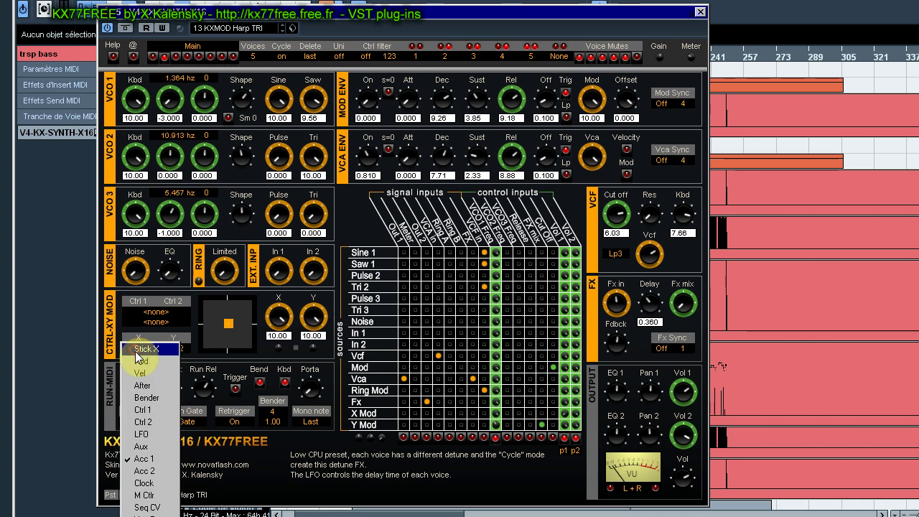
left_click(143, 508)
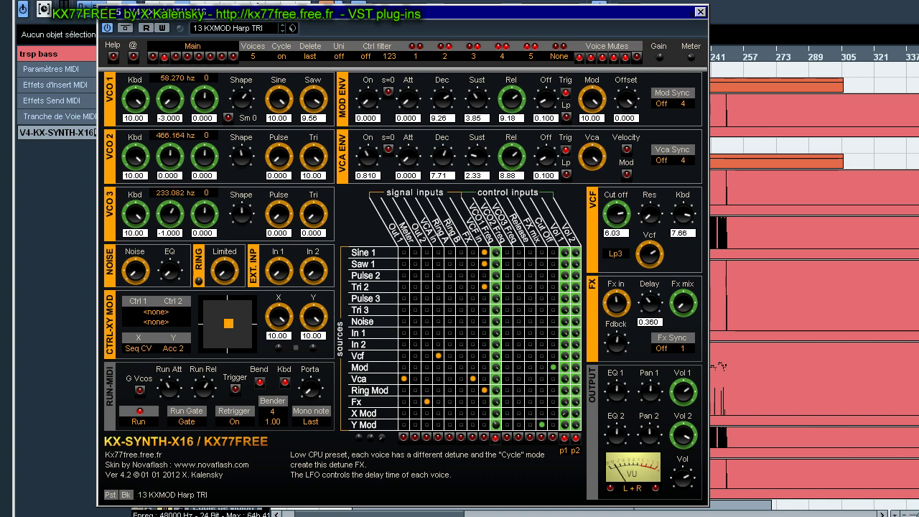
left_click(496, 437)
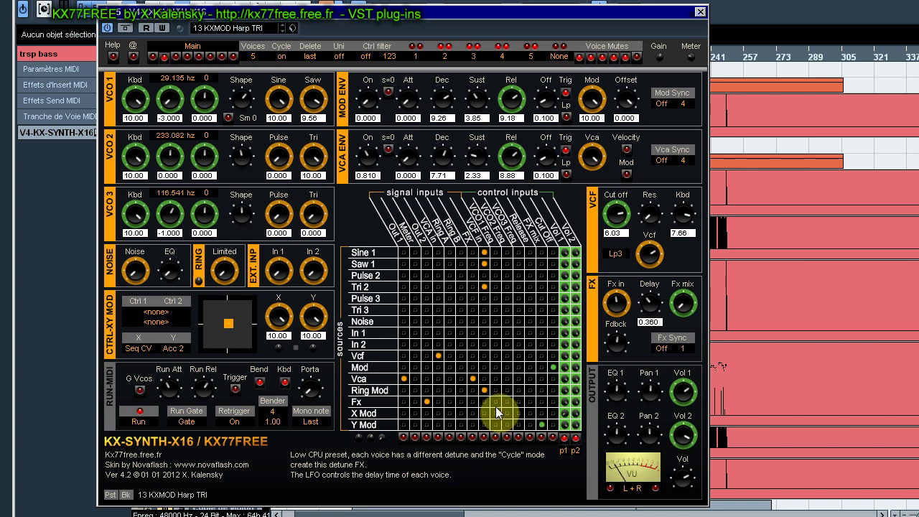
left_click(496, 413)
Step: Set the Low value of sequencer track T5 to -24 and its trigger source to Kbd Gate
left_click(152, 56)
left_click(370, 431)
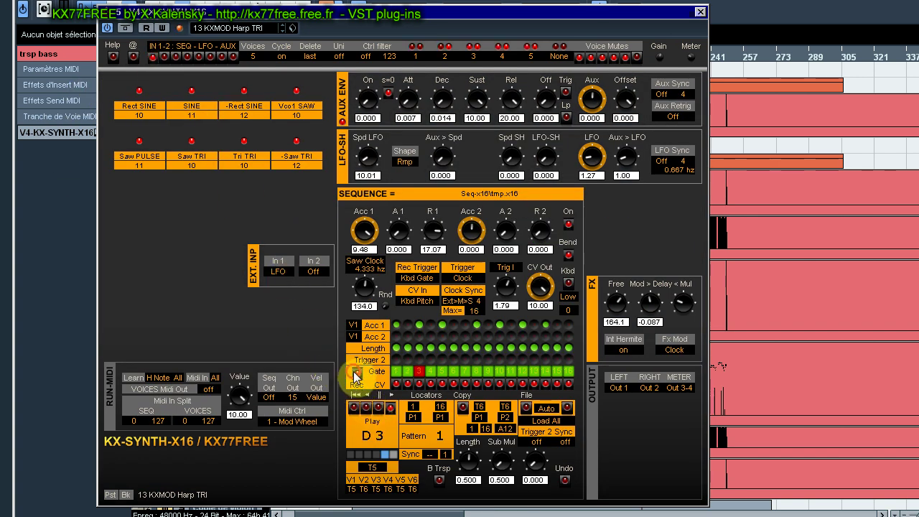
left_click(440, 418)
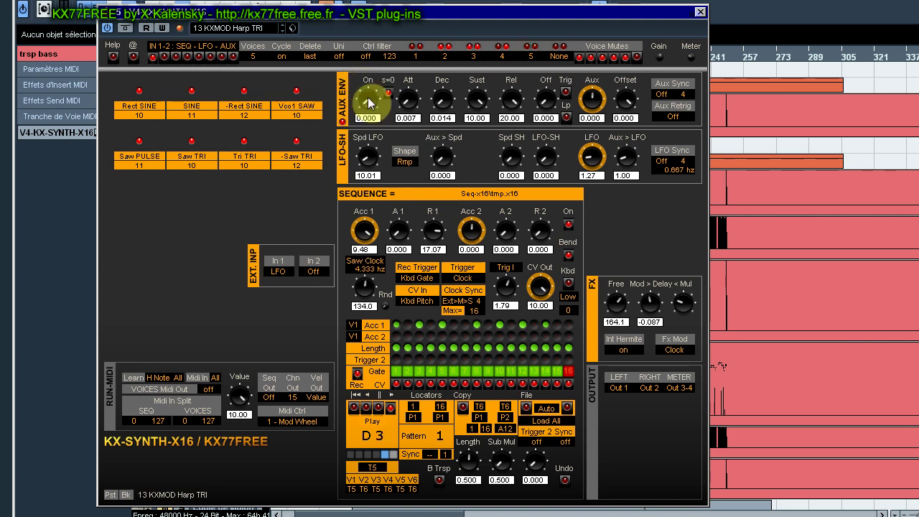
left_click(567, 313)
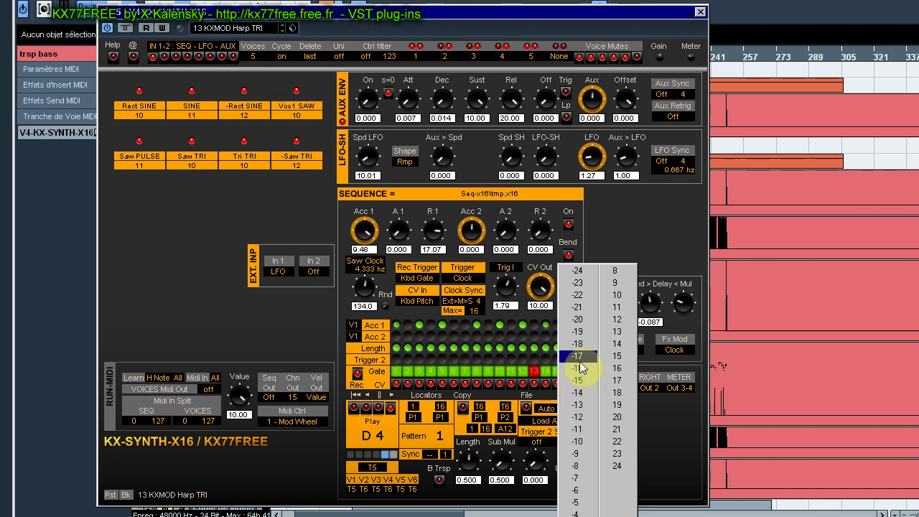
left_click(580, 272)
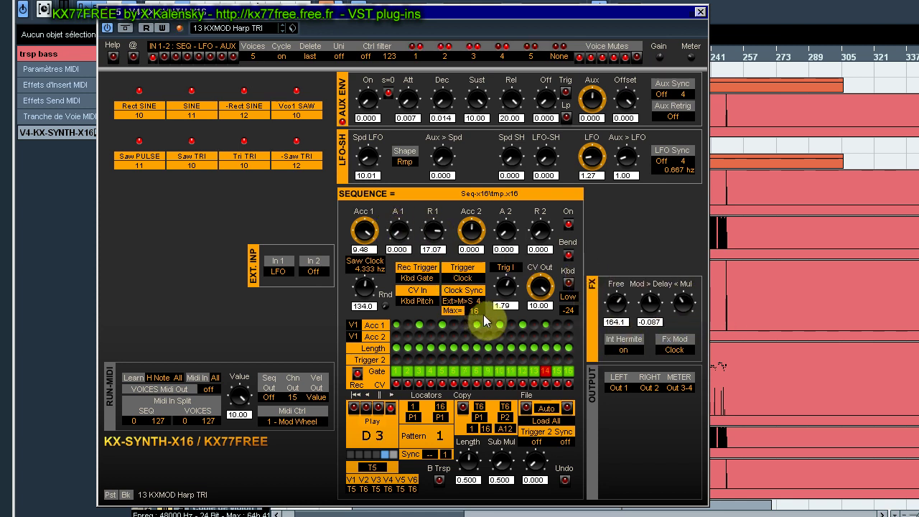
left_click(463, 278)
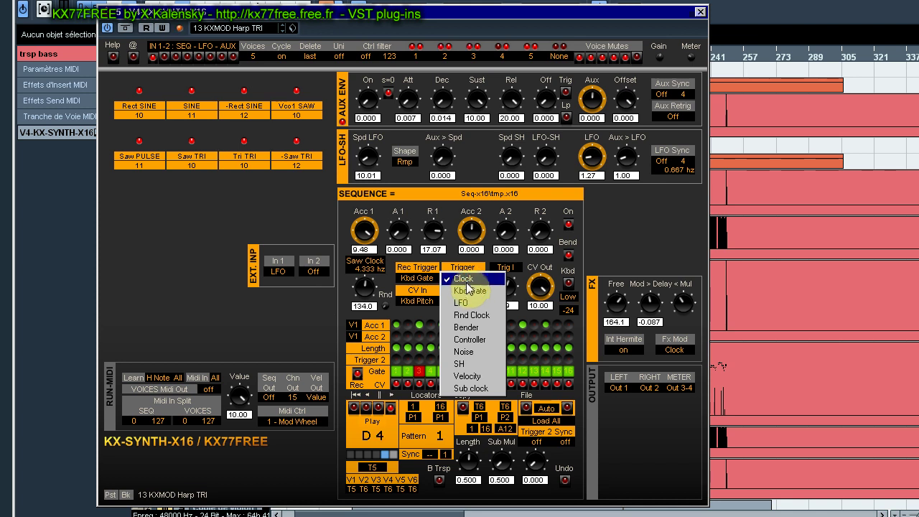
left_click(469, 289)
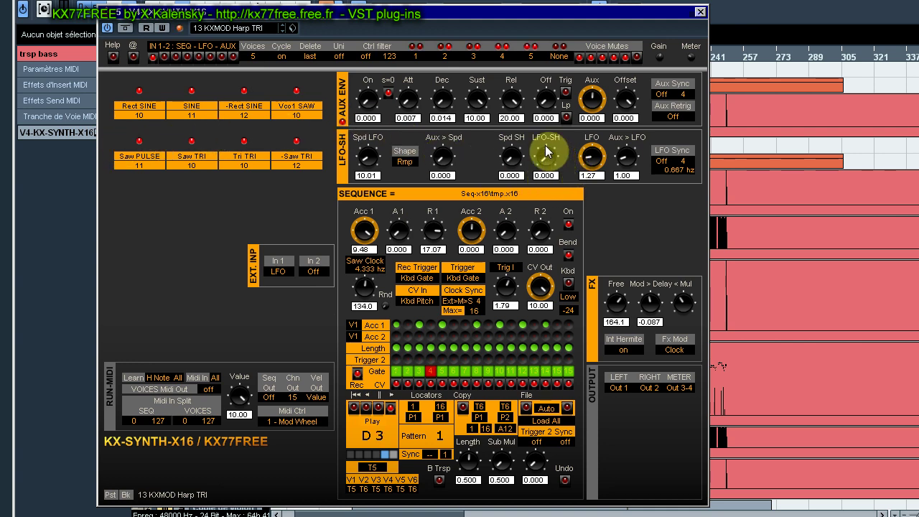
Step: Set the semitone transposition of voice 1's VCO 1 and VCO 2 to 0
left_click(175, 58)
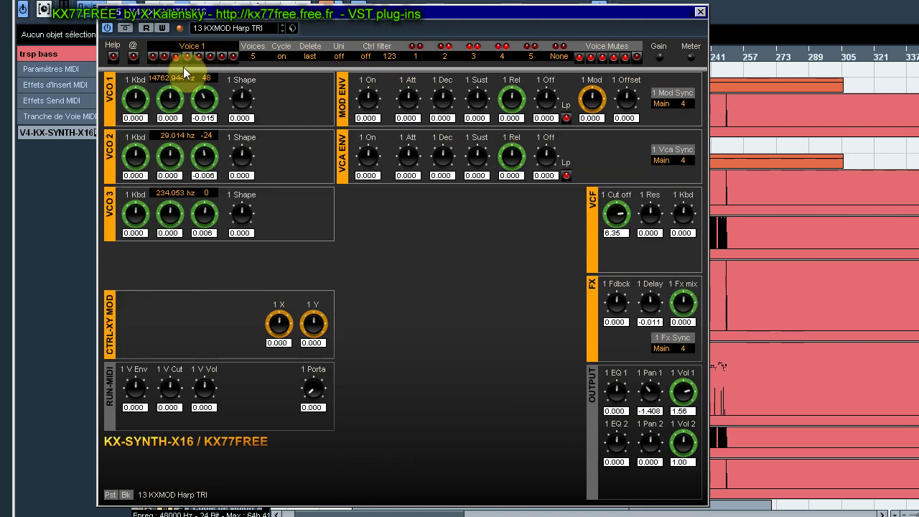
left_click(209, 79)
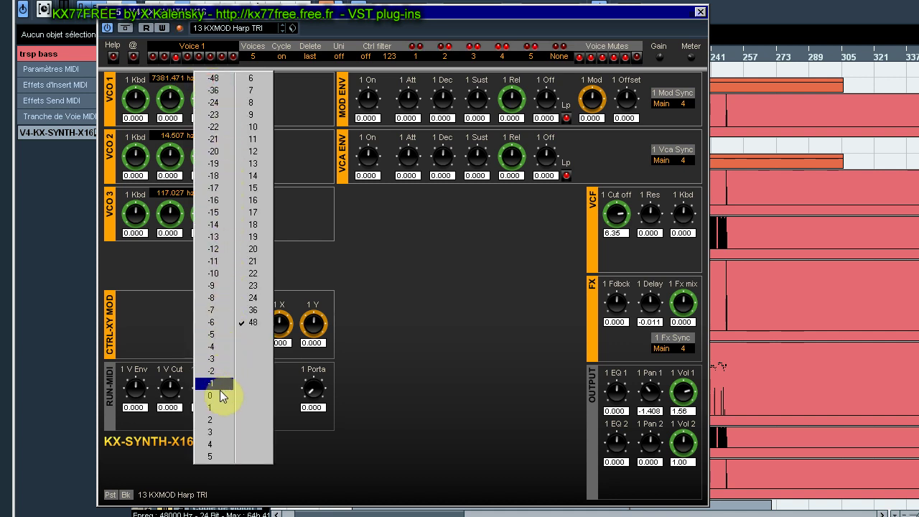
left_click(216, 394)
left_click(206, 135)
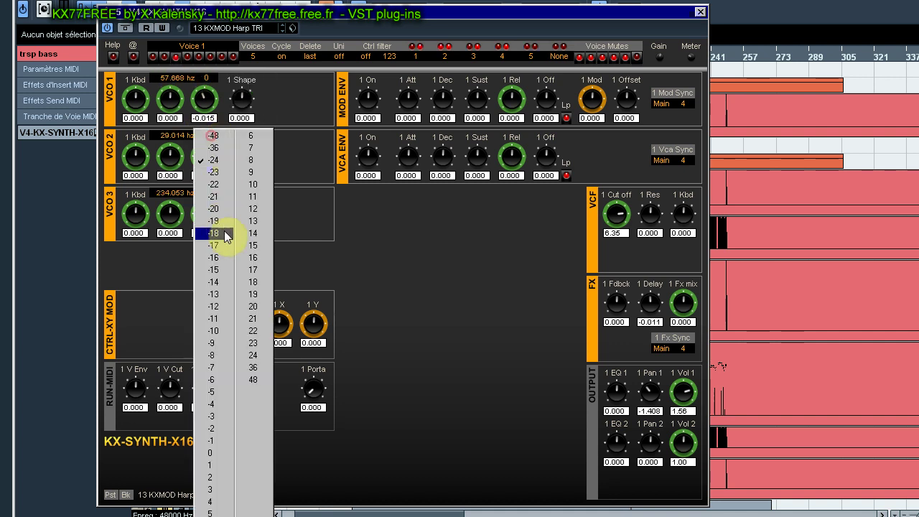
left_click(228, 455)
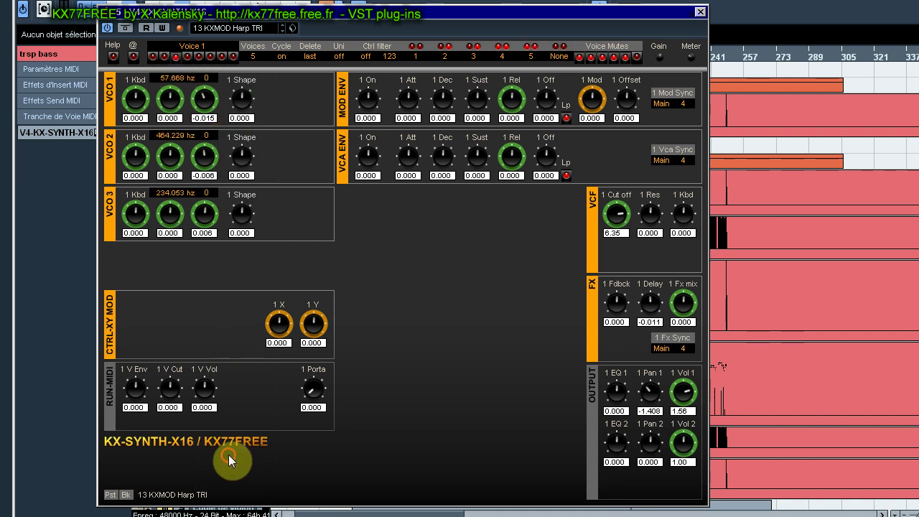
Step: Set voice 2's VCO 1 transposition to 0 and detune its VCO 1 to 0.039 and VCO 2 to -0.043
left_click(188, 56)
left_click(206, 78)
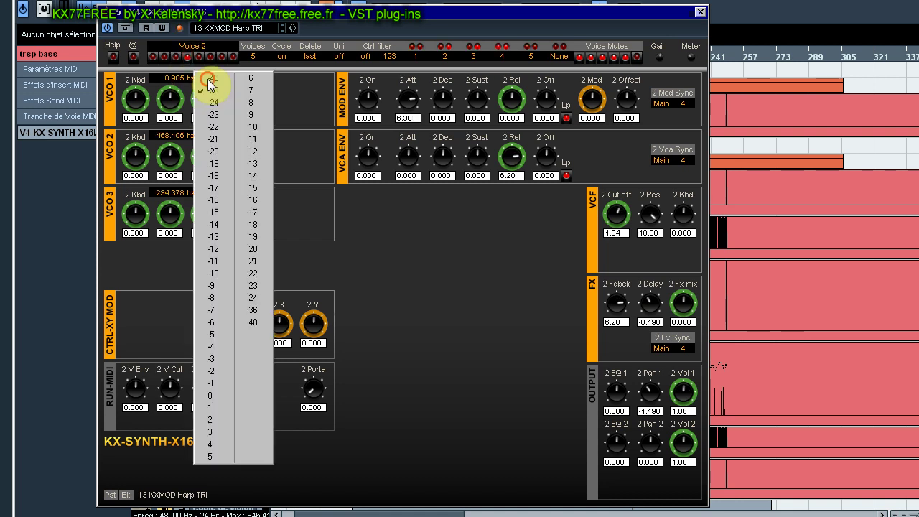
left_click(224, 404)
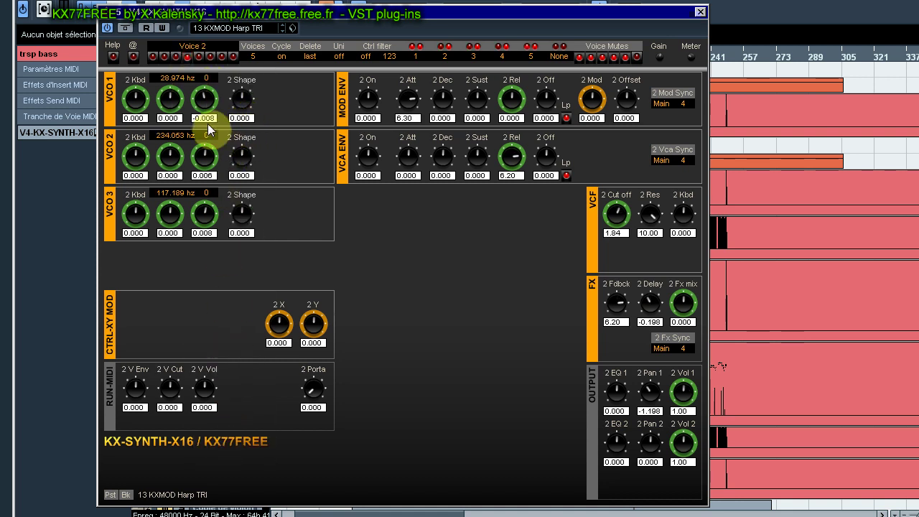
left_click_drag(205, 96, 206, 93)
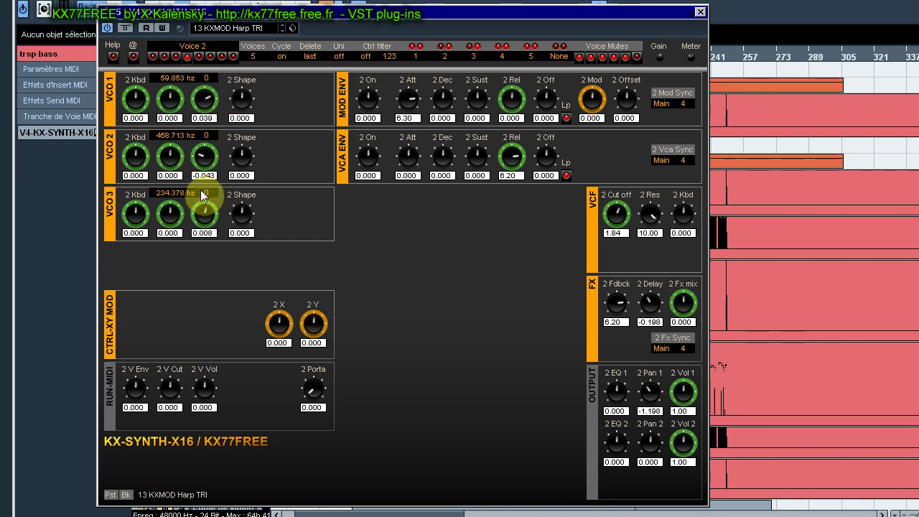
Step: Detune voice 1's VCO 1 and set its VCO 2 detune to 0.050, then readjust voice 2's VCO 2 detune
left_click(177, 56)
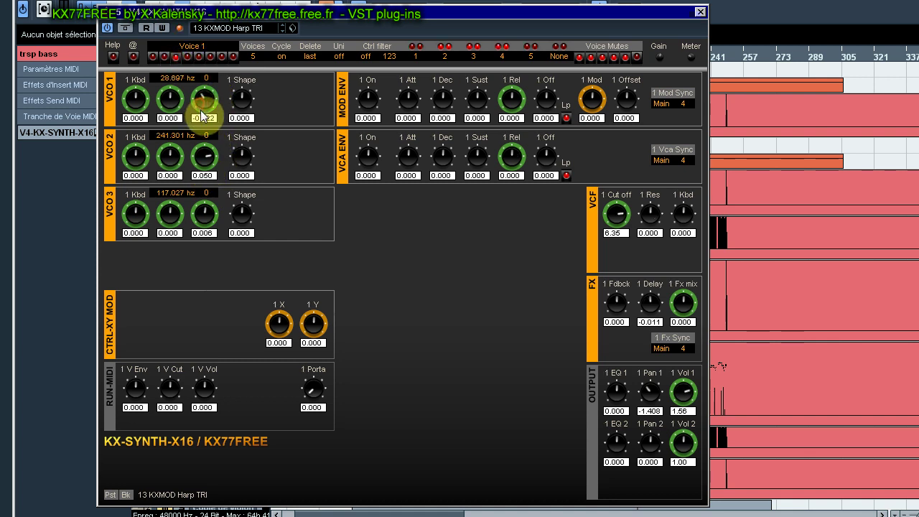
left_click(187, 56)
mouse_move(206, 144)
left_mouse_down()
mouse_move(205, 102)
mouse_move(208, 155)
left_mouse_up()
Step: Lower voice 5's VCF cutoff to -5.632
left_click(199, 56)
left_click(211, 57)
left_click(222, 56)
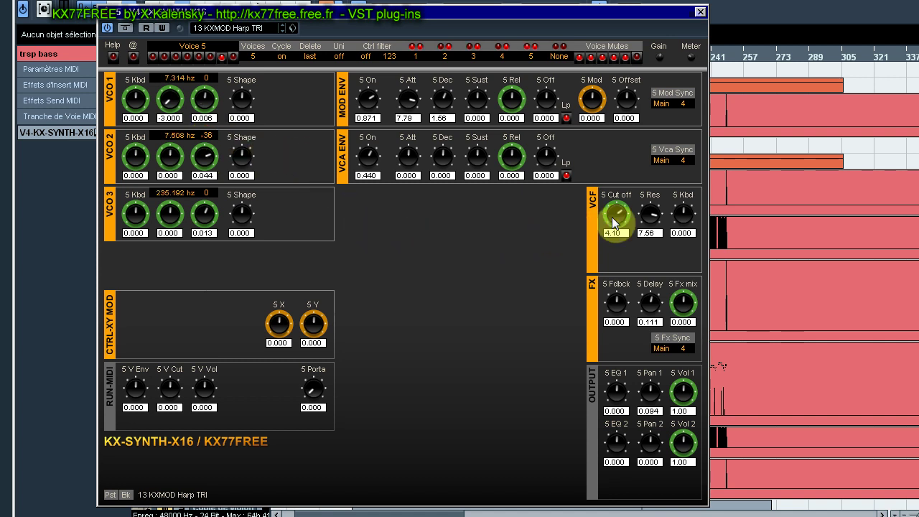
left_click_drag(612, 217, 613, 264)
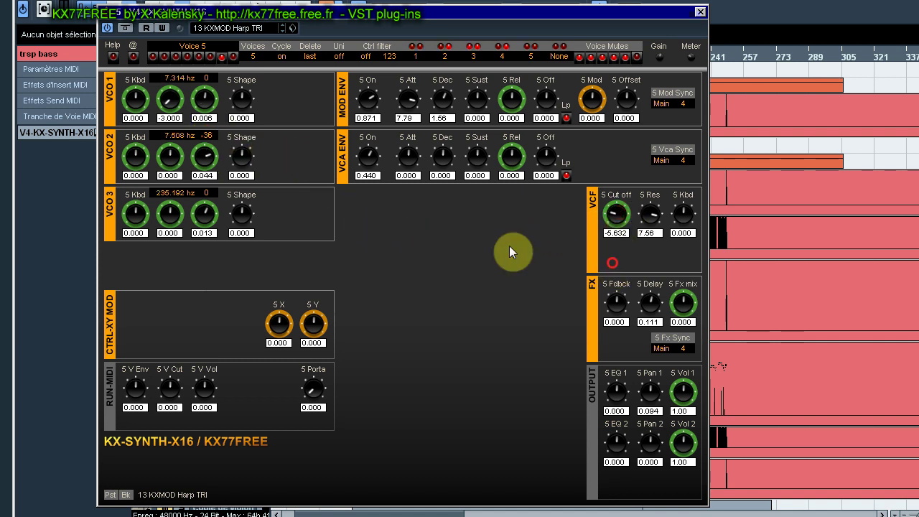
double_click(205, 176)
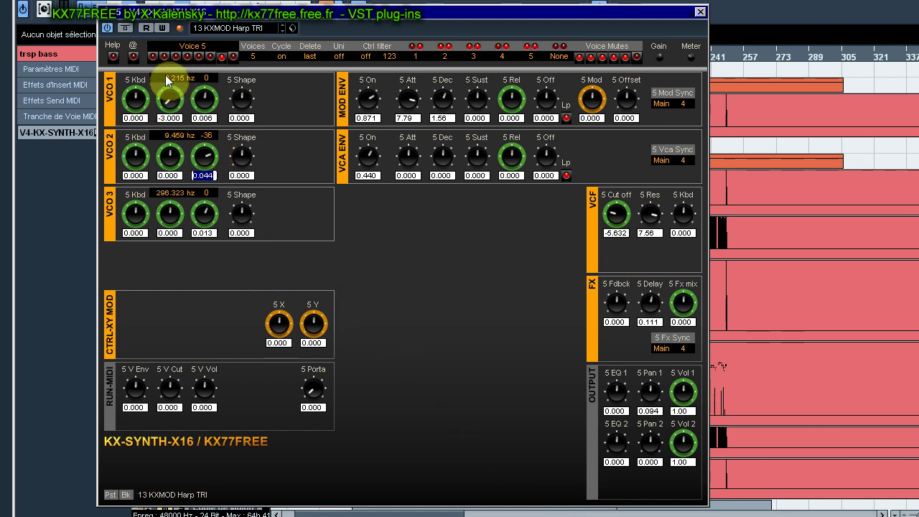
Step: Set the sequencer's trigger source to Clock and its clock sync value to 8
left_click(162, 56)
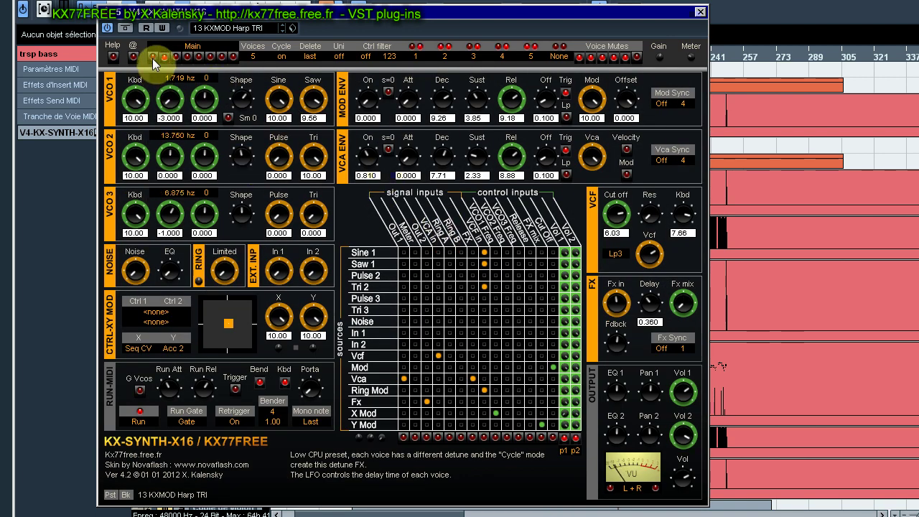
left_click(152, 57)
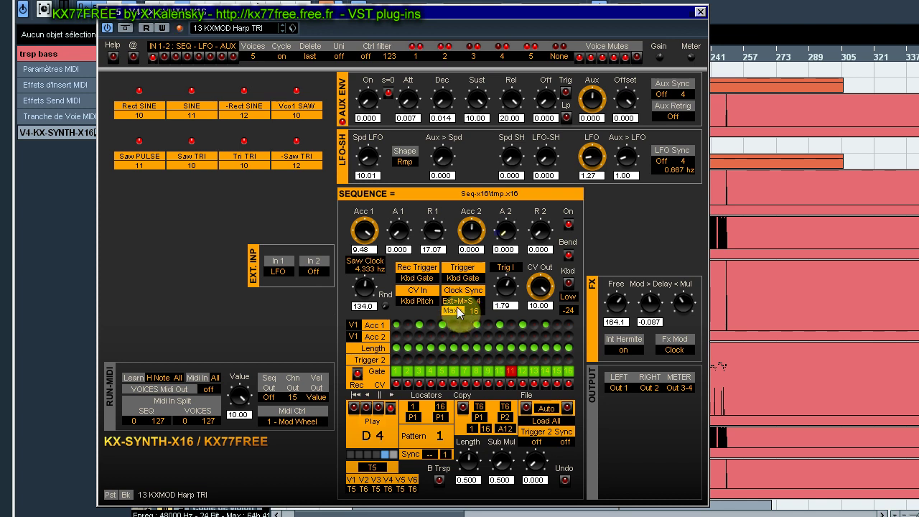
left_click(463, 279)
left_click(461, 283)
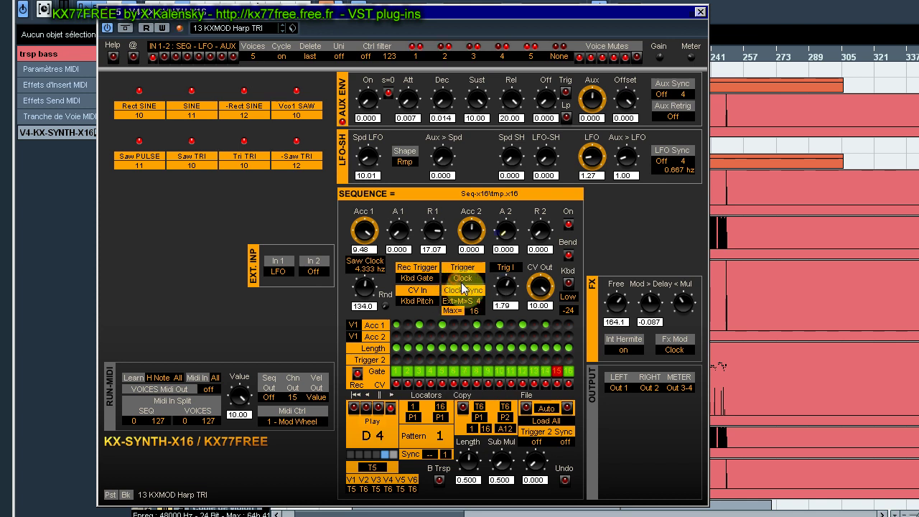
left_click(481, 308)
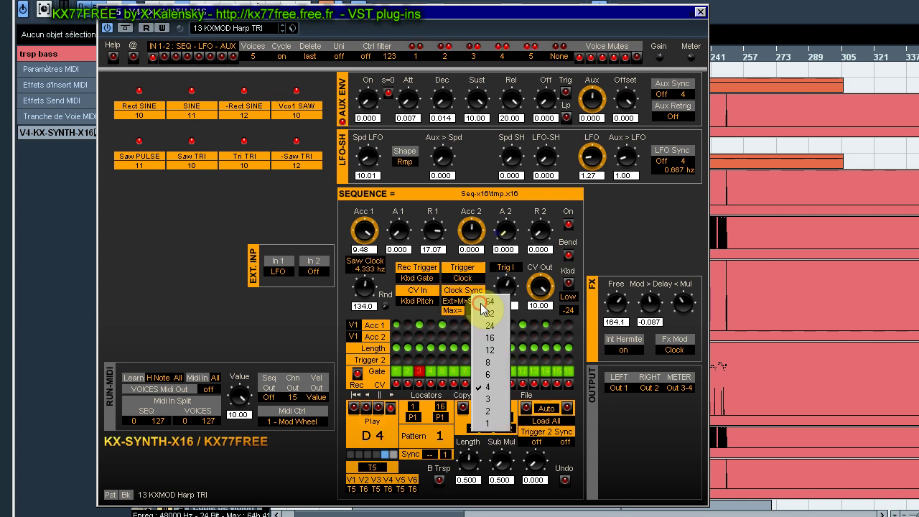
left_click(495, 362)
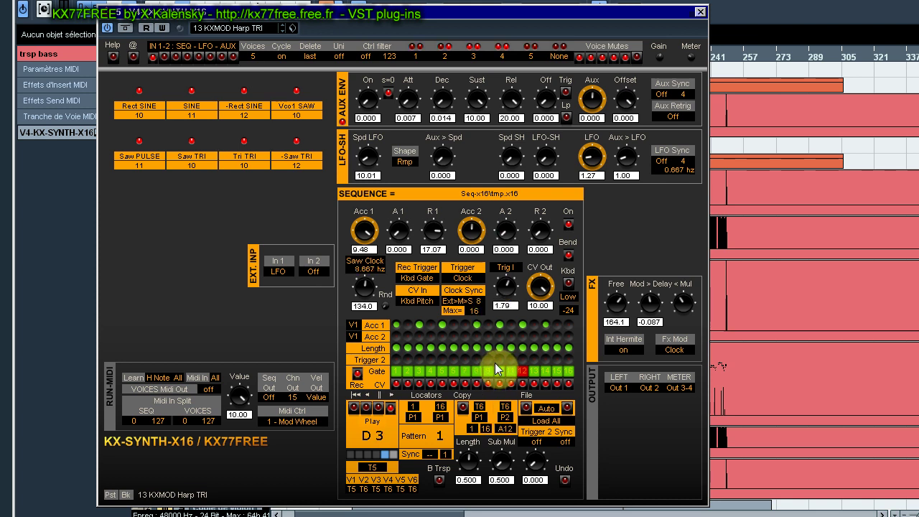
Step: Change the sequencer's clock waveform to Rmp Clock and set the Trig I level to 0.320
left_click_drag(505, 305, 501, 301)
left_click(363, 261)
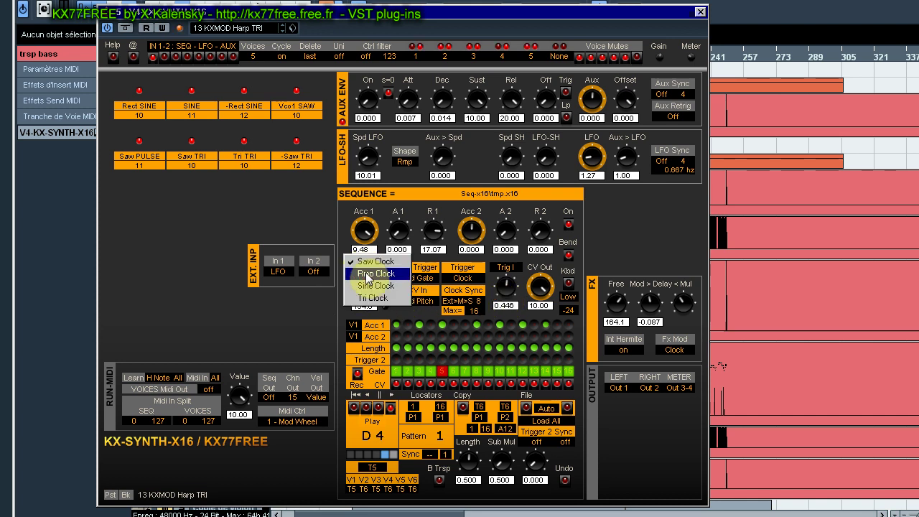
left_click(366, 274)
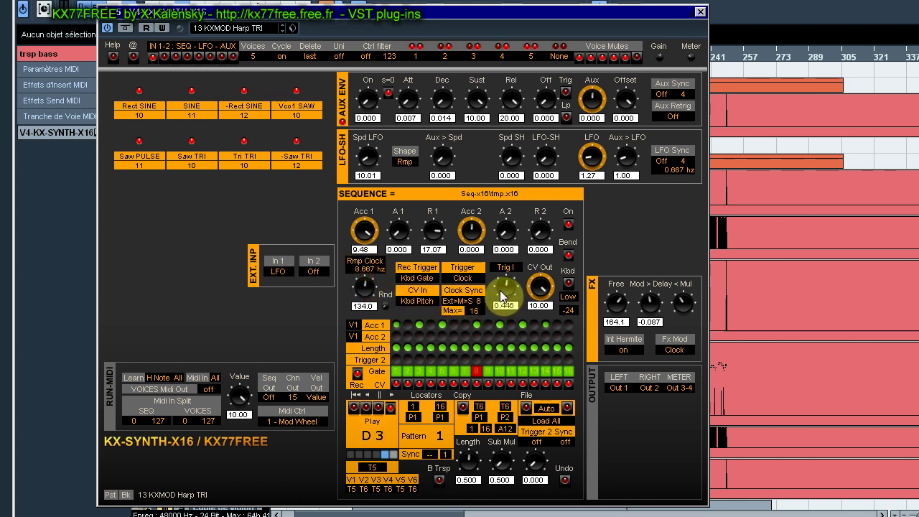
left_click_drag(500, 291, 474, 314)
left_click(512, 369)
Step: Set the FX Free delay to 126.7 and Mod > Delay to 0.573, and raise the Mul amount
left_click_drag(649, 304, 595, 319)
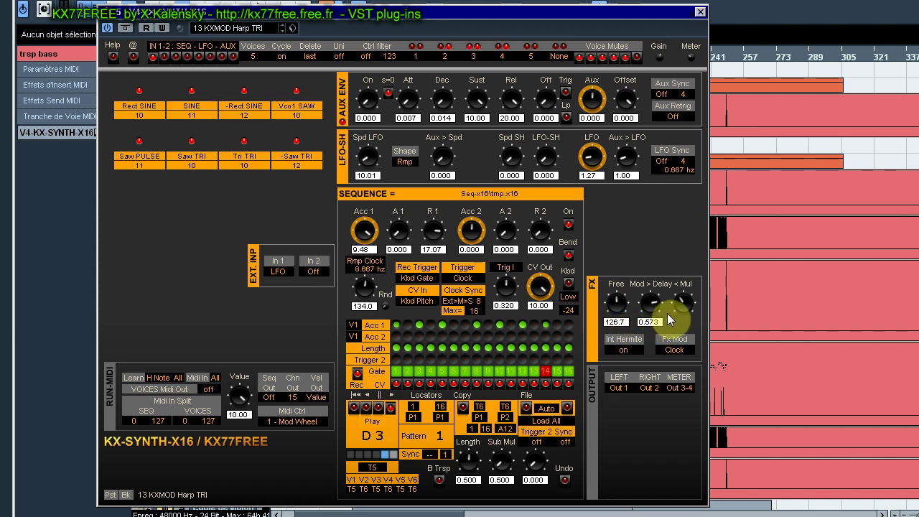
left_click_drag(688, 311, 686, 283)
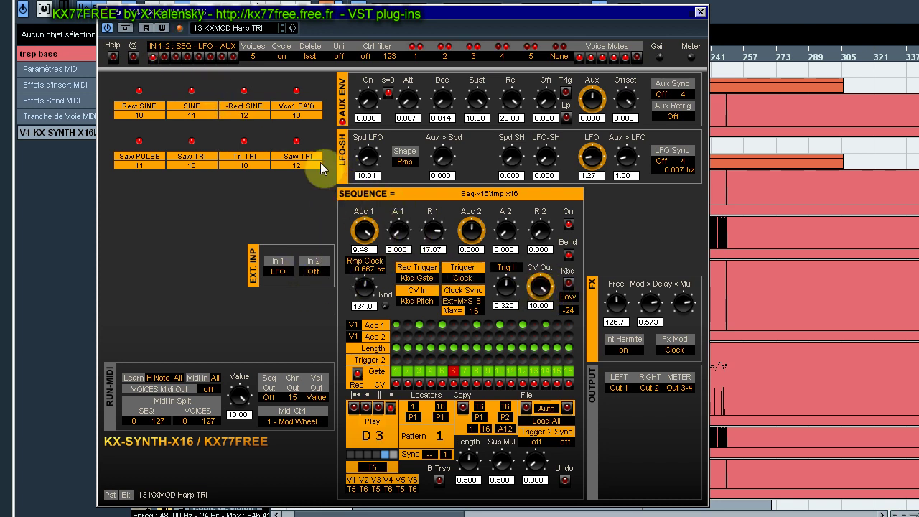
Step: Set the CV Out amount of sequencer track T6 to 5.00
left_click(394, 454)
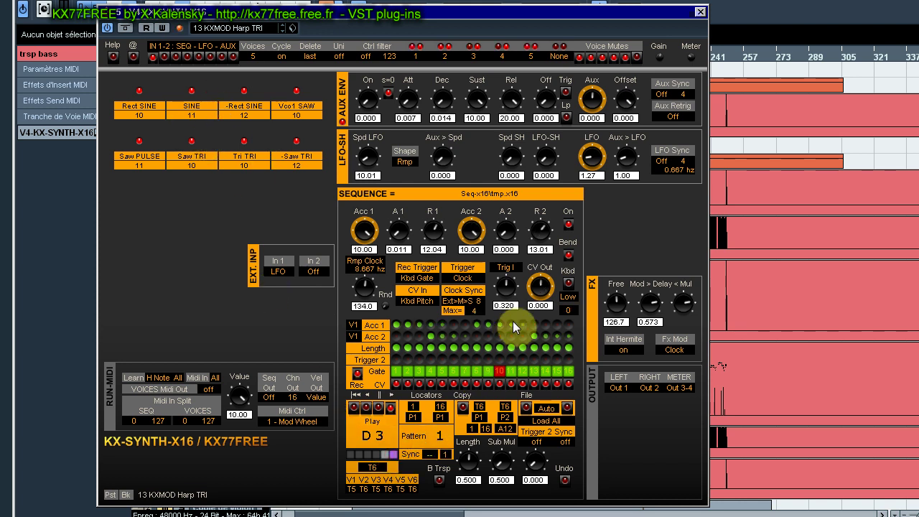
mouse_move(540, 288)
left_mouse_down()
mouse_move(543, 250)
mouse_move(540, 363)
mouse_move(540, 283)
left_mouse_up()
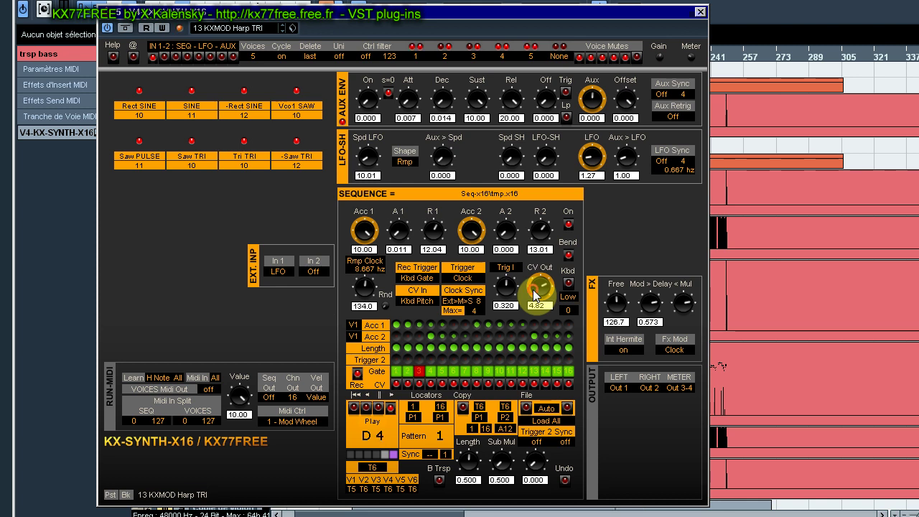
left_click(538, 305)
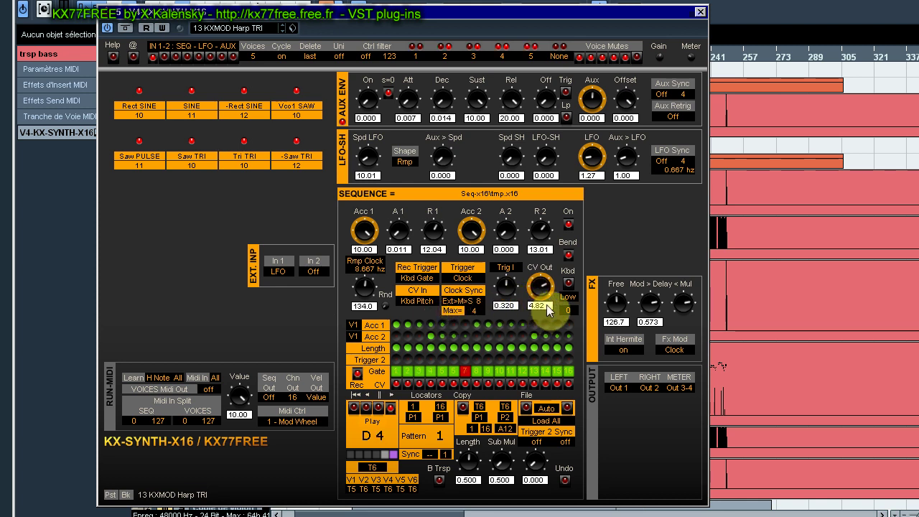
type("5")
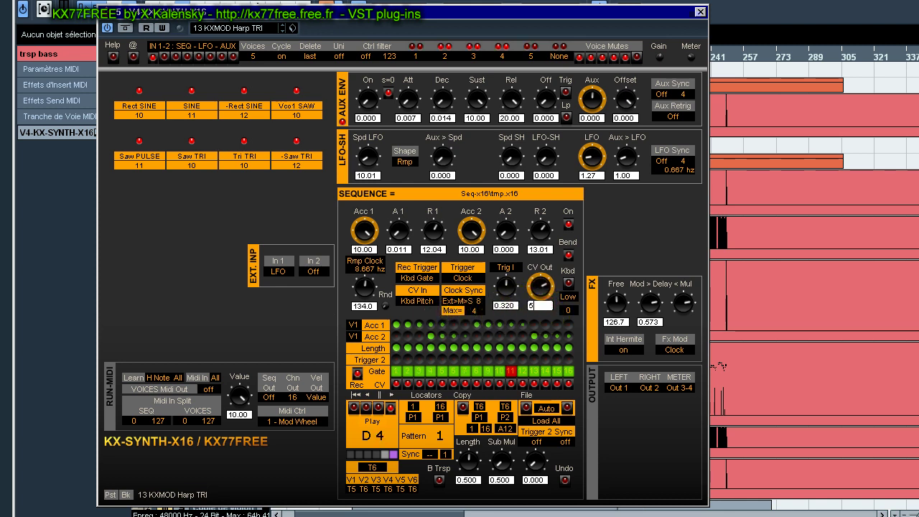
key("Return")
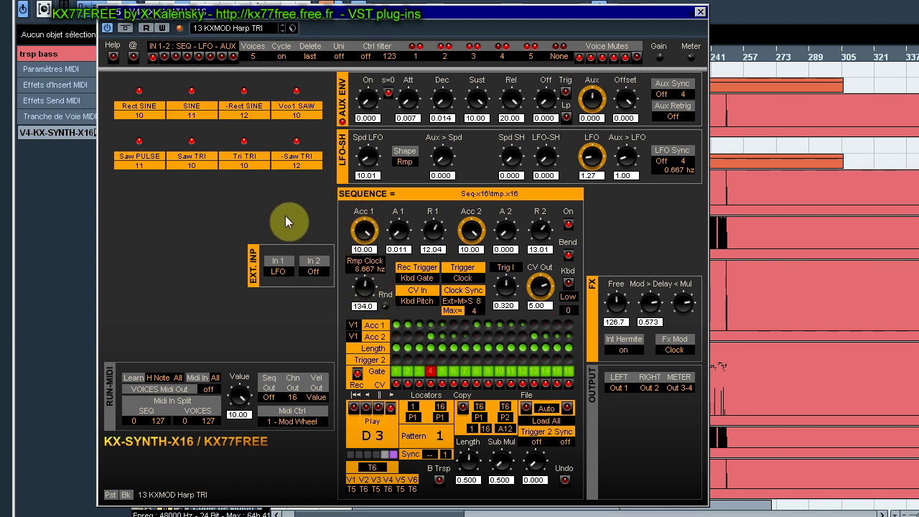
Step: Set the CV Out amount of sequencer track T5 to -5.000
left_click(372, 467)
left_click(544, 307)
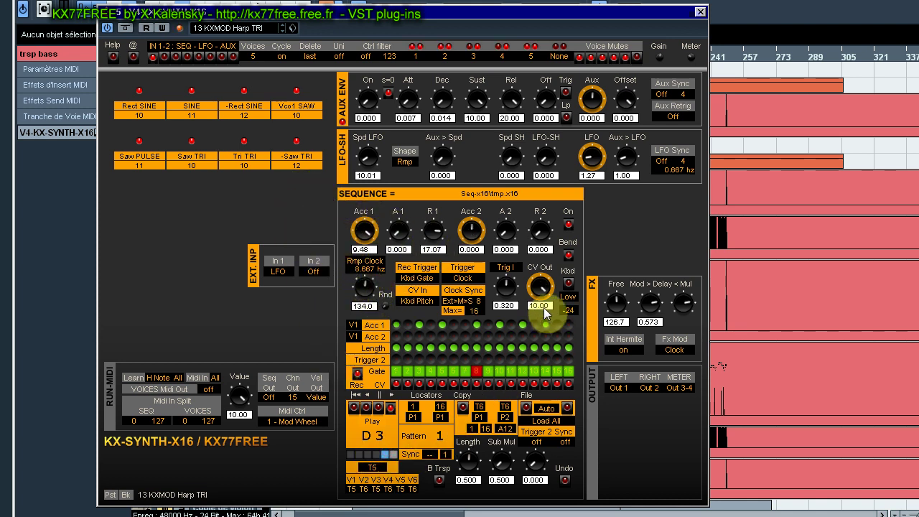
left_click_drag(544, 307, 589, 318)
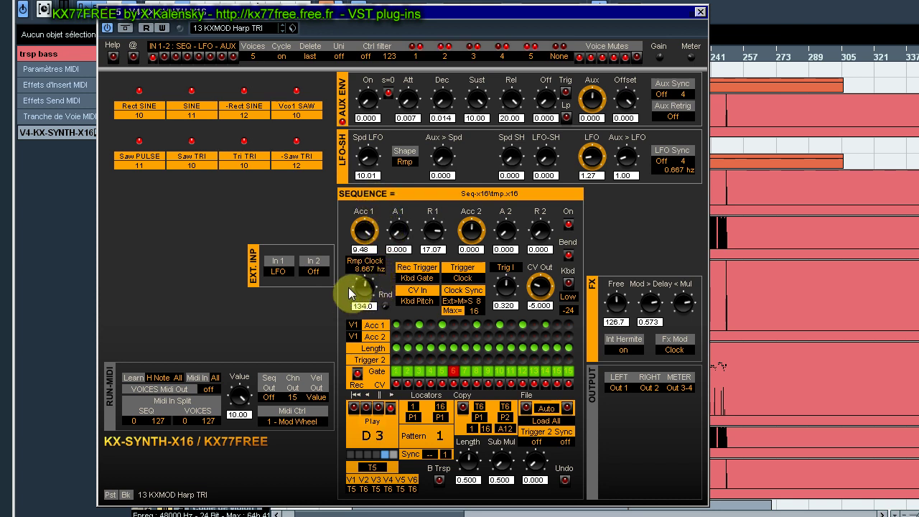
Step: Change the FX modulation source to LFO Osc
left_click(665, 350)
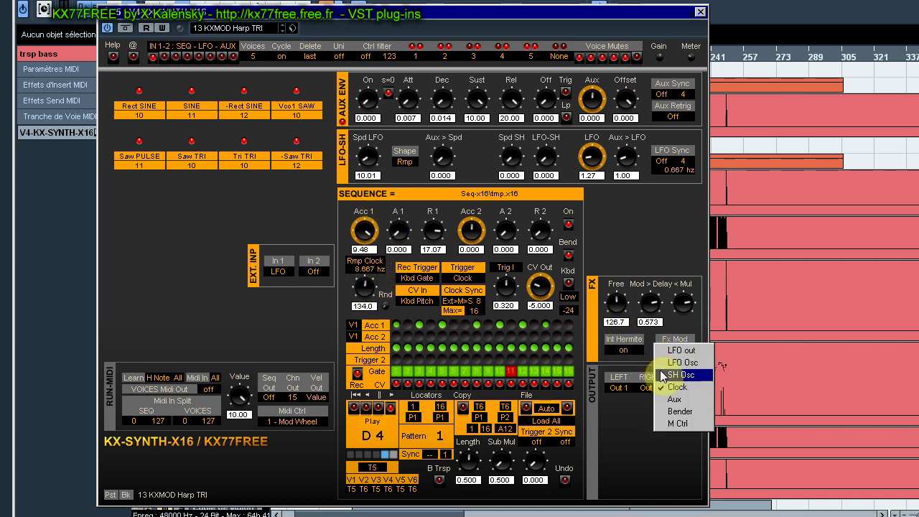
left_click(668, 364)
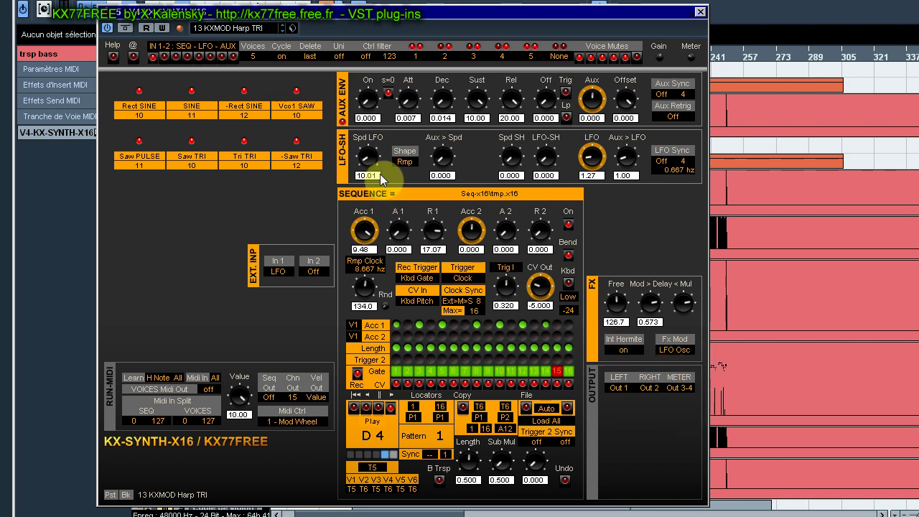
Step: Set the LFO speed (Spd LFO) to 20.21, keeping LFO Osc as the FX modulation source
scroll(369, 161, "up", 5)
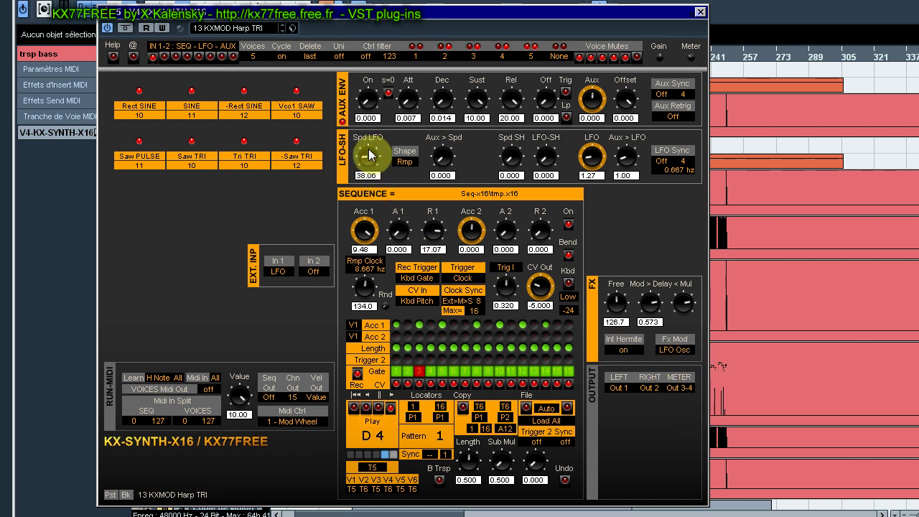
scroll(368, 161, "down", 1)
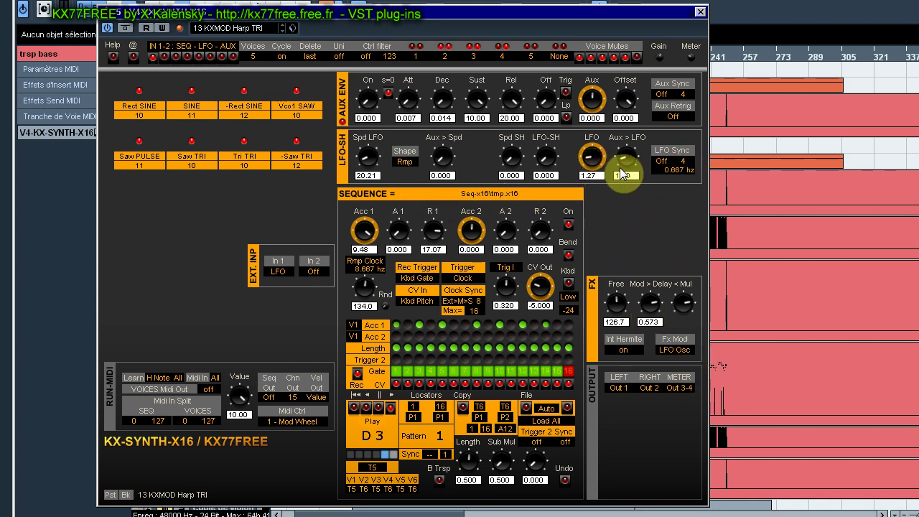
left_click(673, 336)
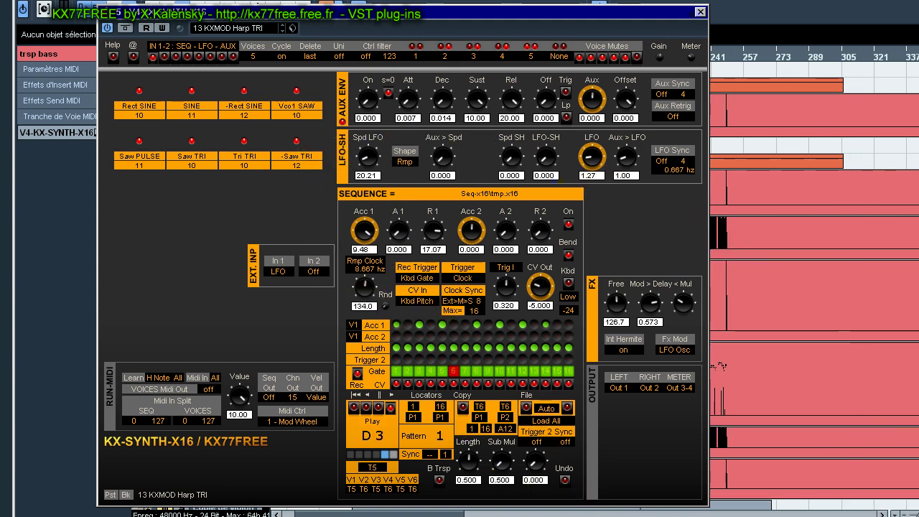
Step: In the mixer, turn off solo on channel 33 (Out 1) and set its fader level to -1.76
key("F3")
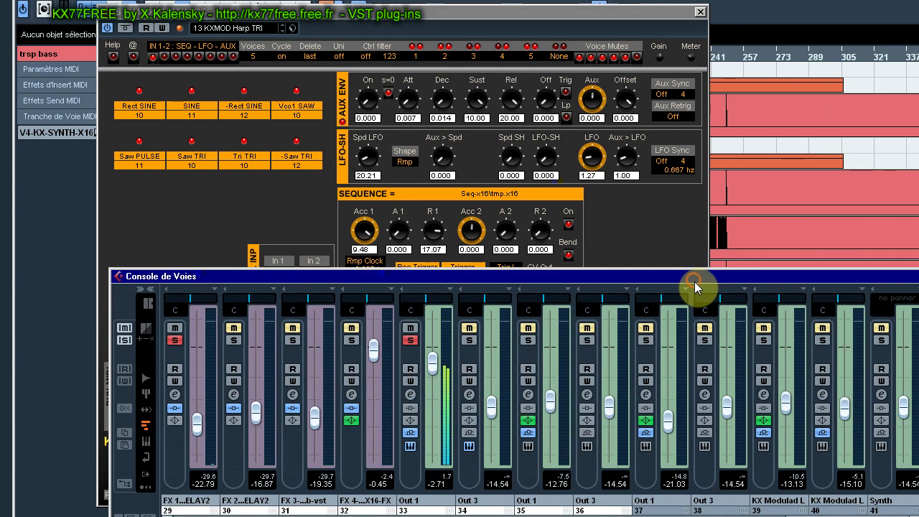
left_click(410, 340)
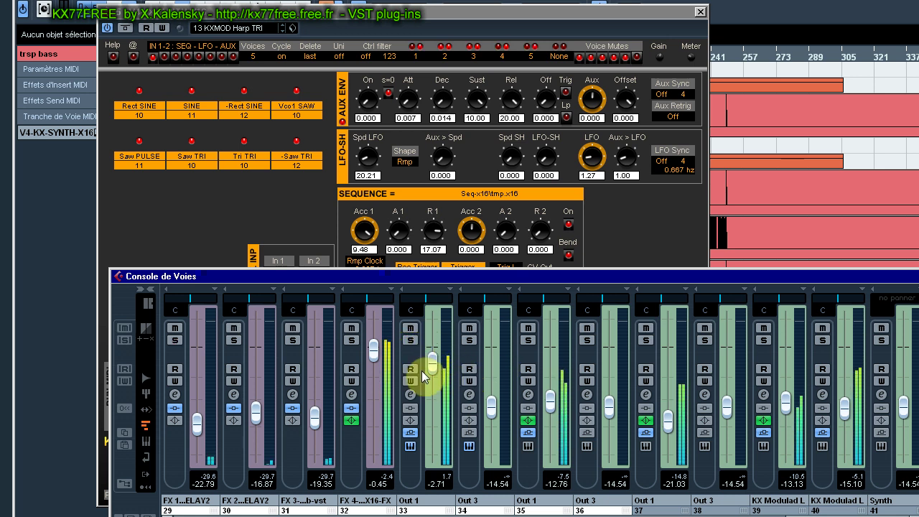
left_click_drag(432, 368, 432, 352)
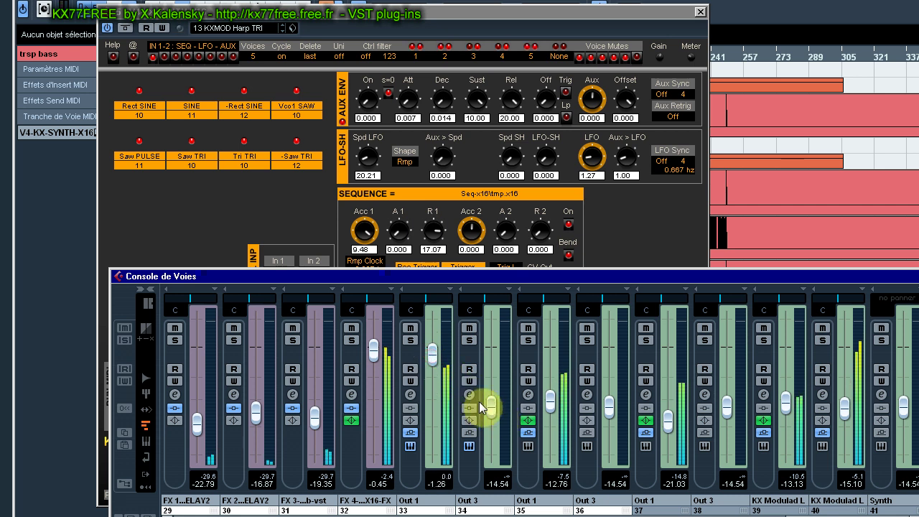
left_click_drag(433, 361, 431, 364)
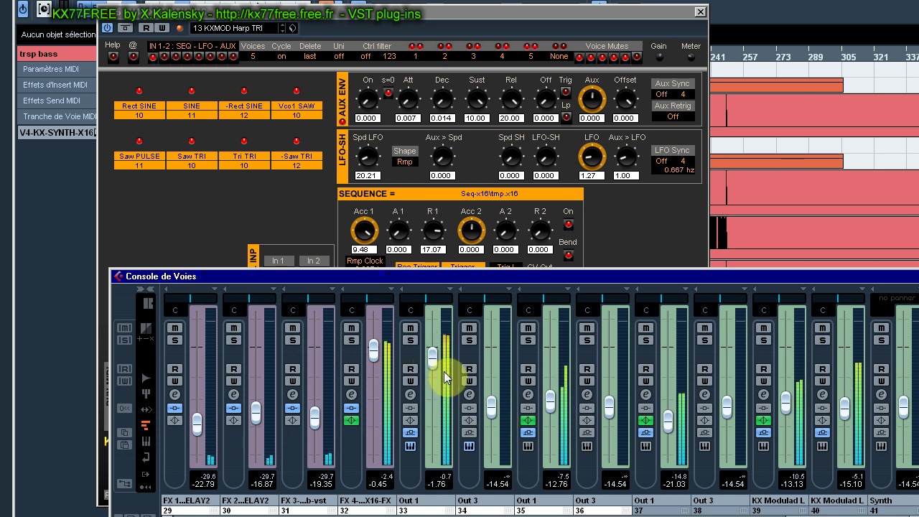
Step: Return to the synth's SEQ - LFO - AUX page and set the sequencer Clock Sync value to 16
left_click(360, 19)
left_click(162, 58)
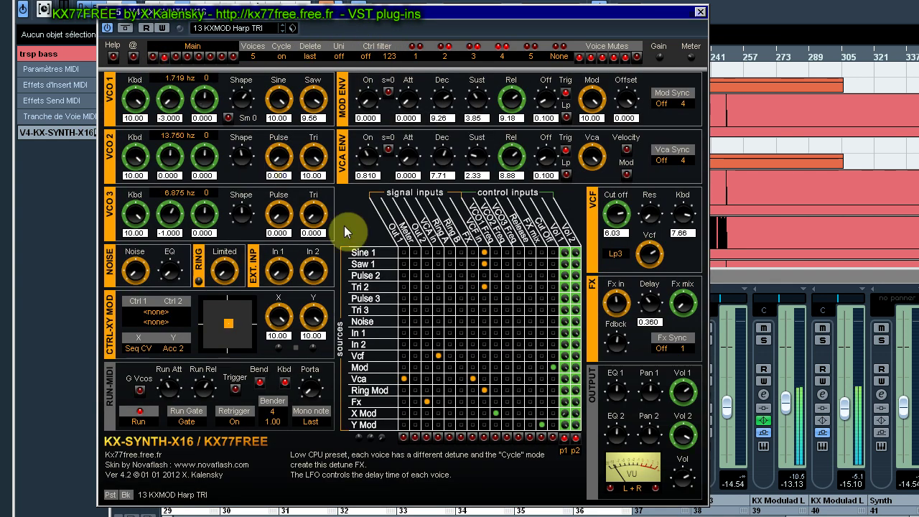
left_click(152, 58)
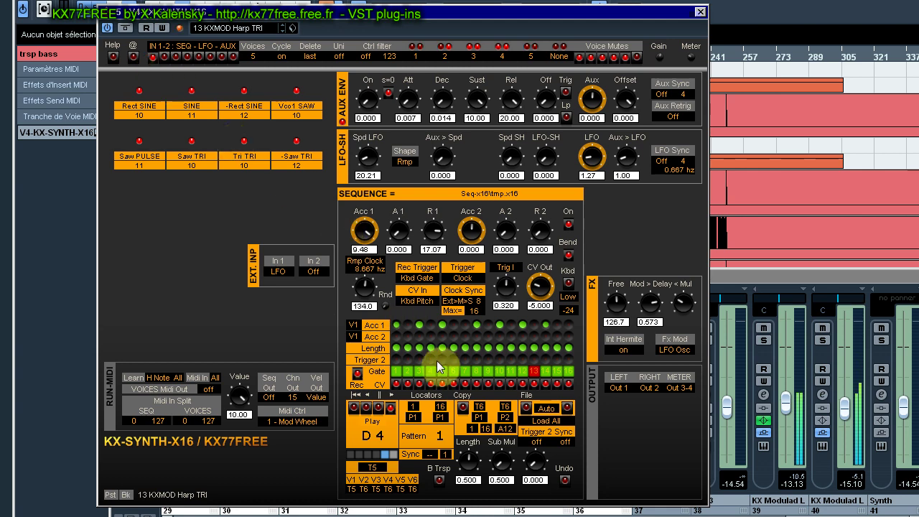
left_click(479, 306)
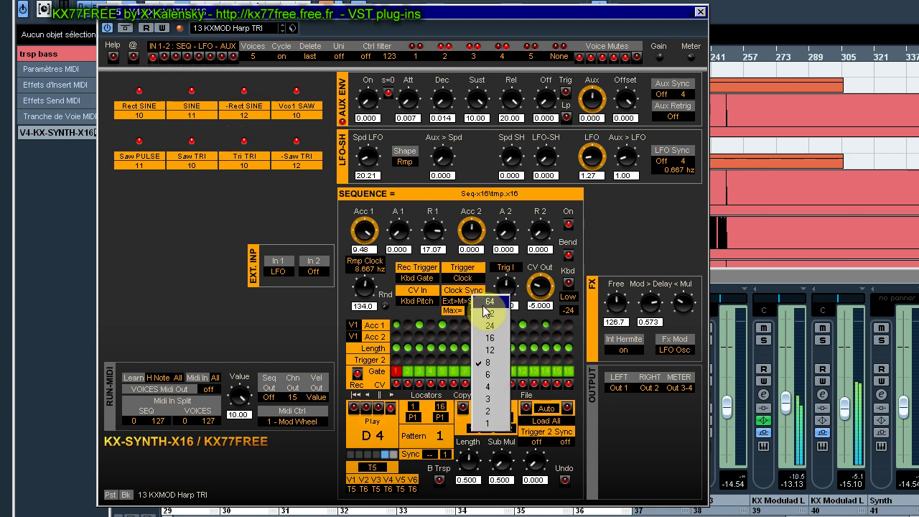
left_click(505, 338)
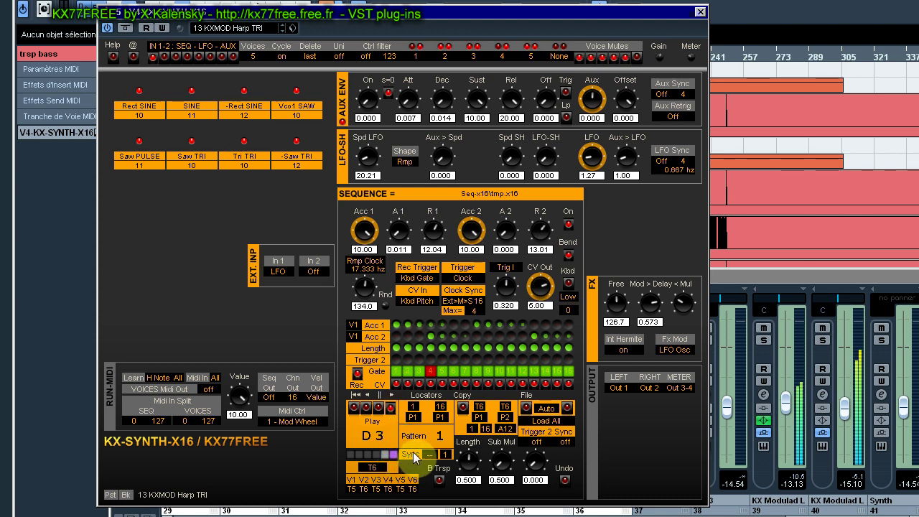
Step: Check sequencer track T5, and set the Max step count of track T6 to 16
left_click(385, 454)
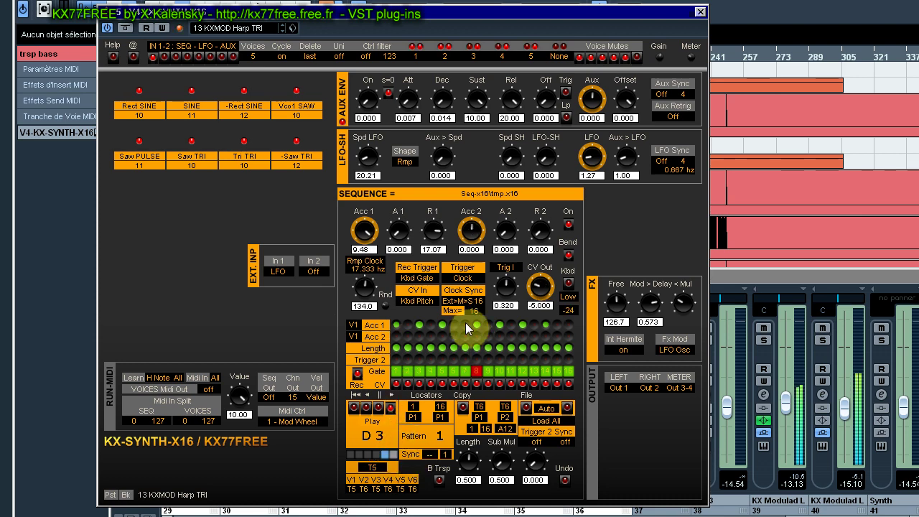
left_click(392, 455)
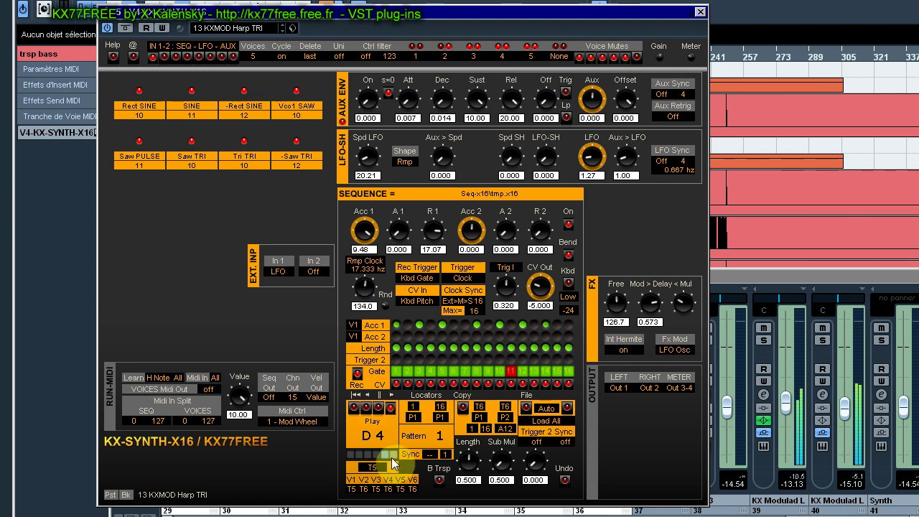
left_click(477, 313)
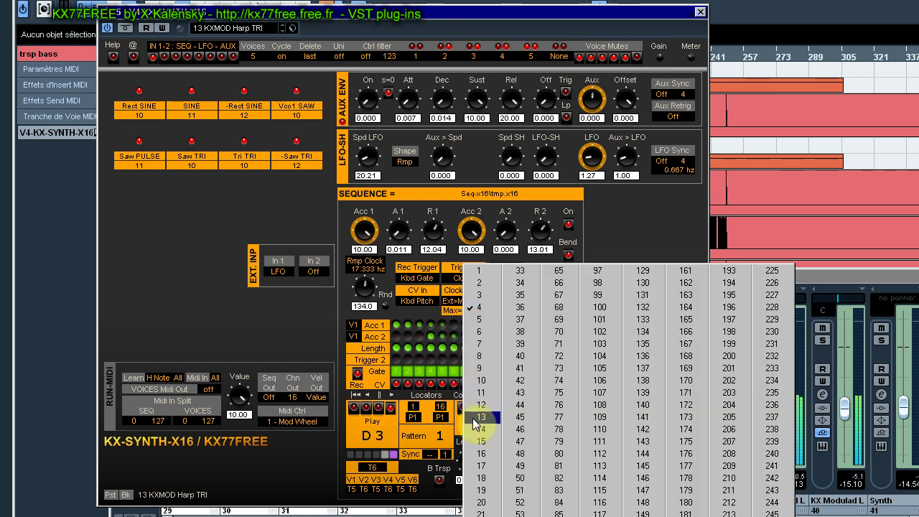
left_click(478, 454)
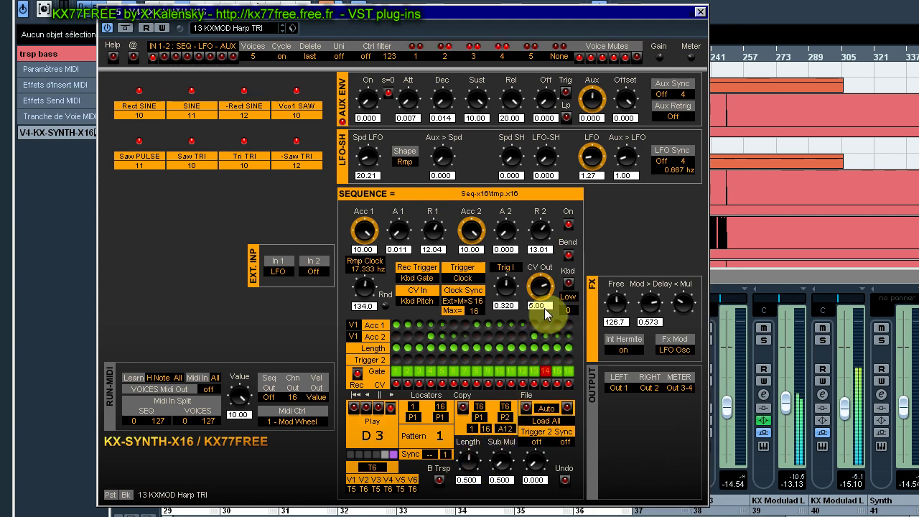
Step: Set sequencer track T6's Trig I to 0.120 and its Length to 0.774
mouse_move(504, 296)
left_mouse_down()
mouse_move(508, 289)
mouse_move(507, 310)
left_mouse_up()
left_click_drag(467, 461, 466, 436)
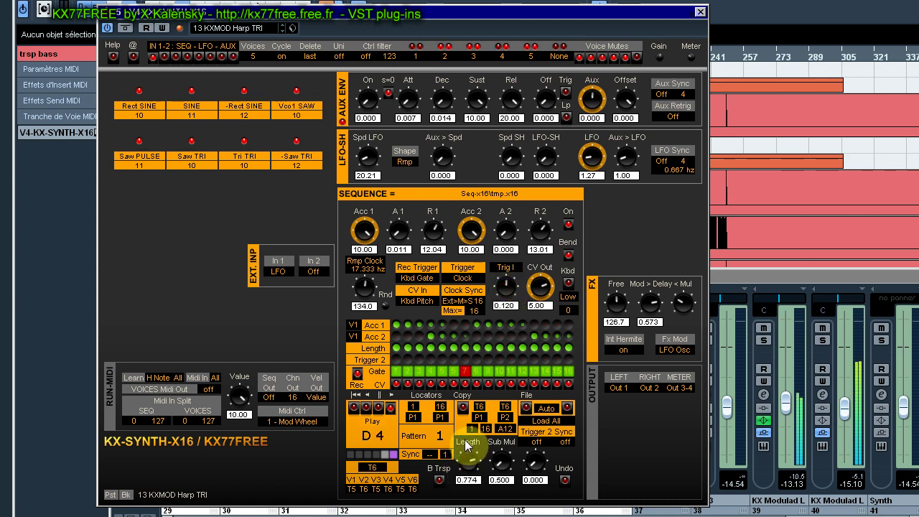